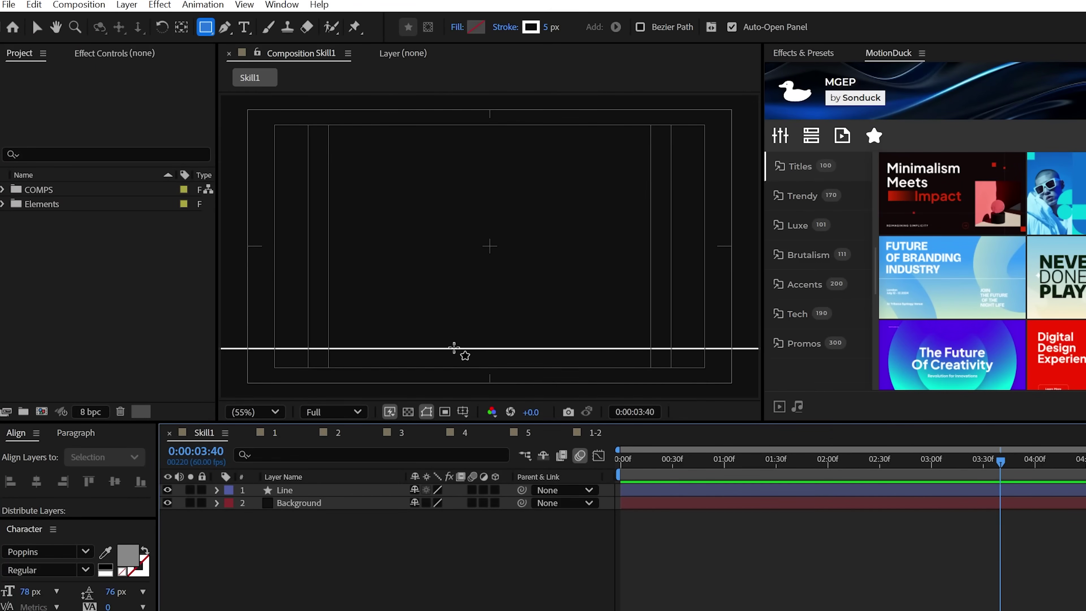
Draw the door rectangle on the floor line with a solid white circular knob.
left_click_drag(447, 348, 569, 185)
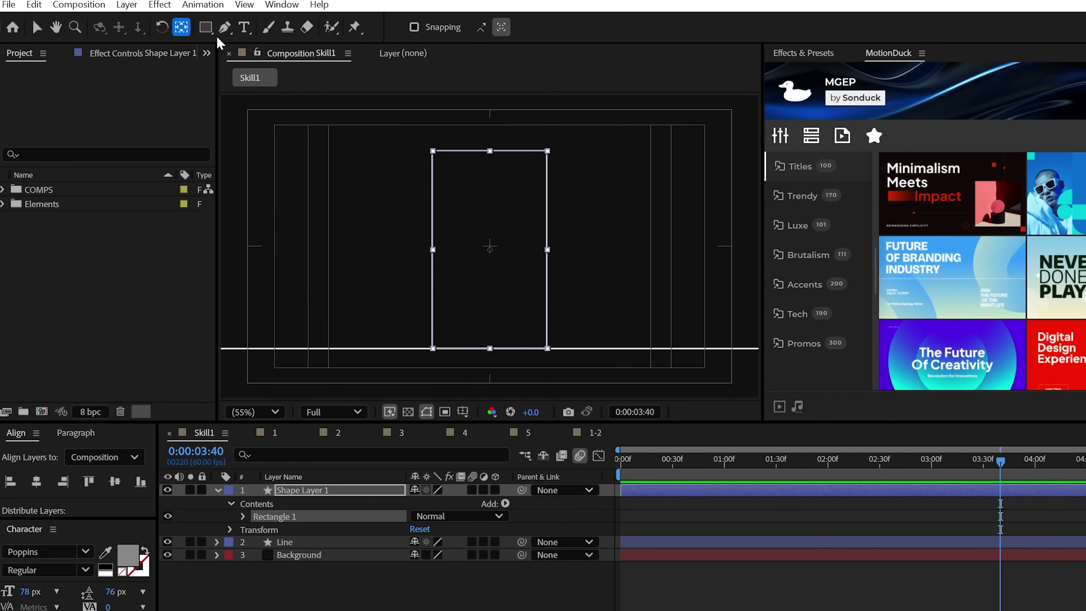
left_click_drag(532, 270, 530, 276)
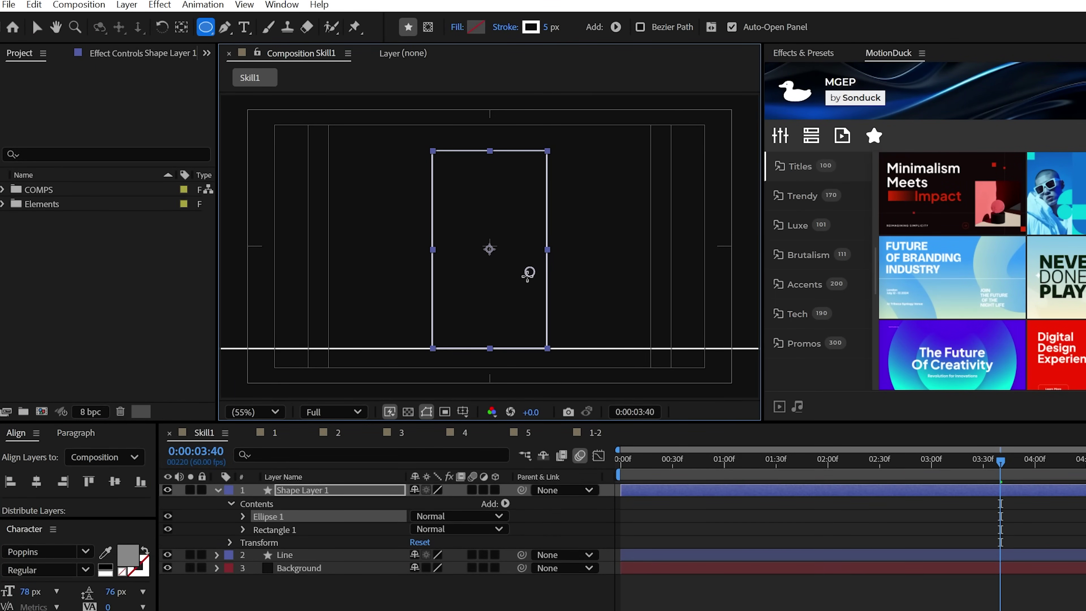
left_click(243, 517)
left_click(256, 555)
left_click(418, 594)
left_click(814, 425)
key("Return")
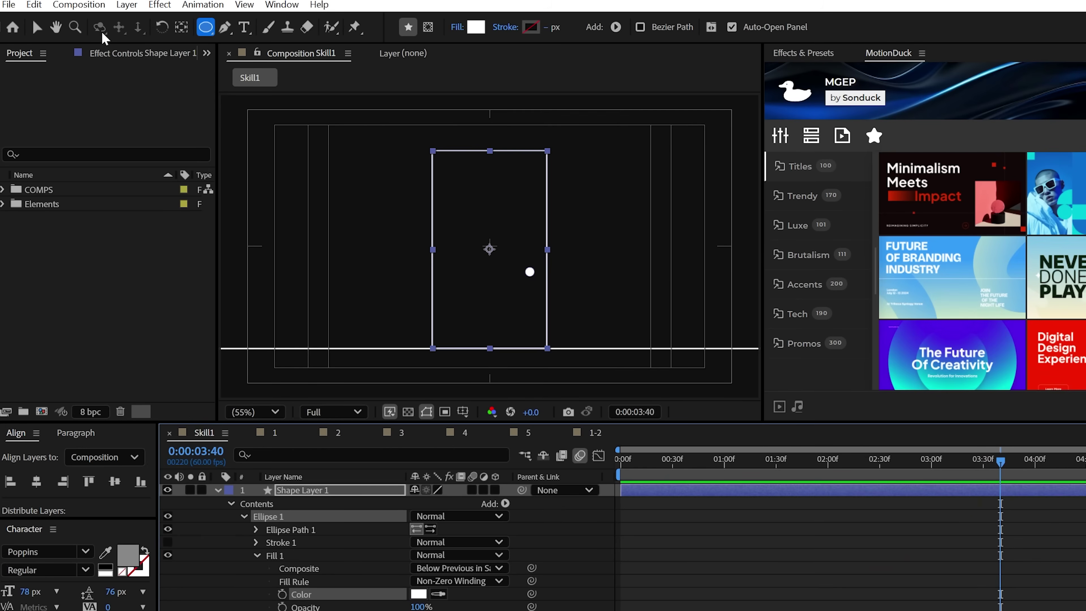
key("v")
key("F2")
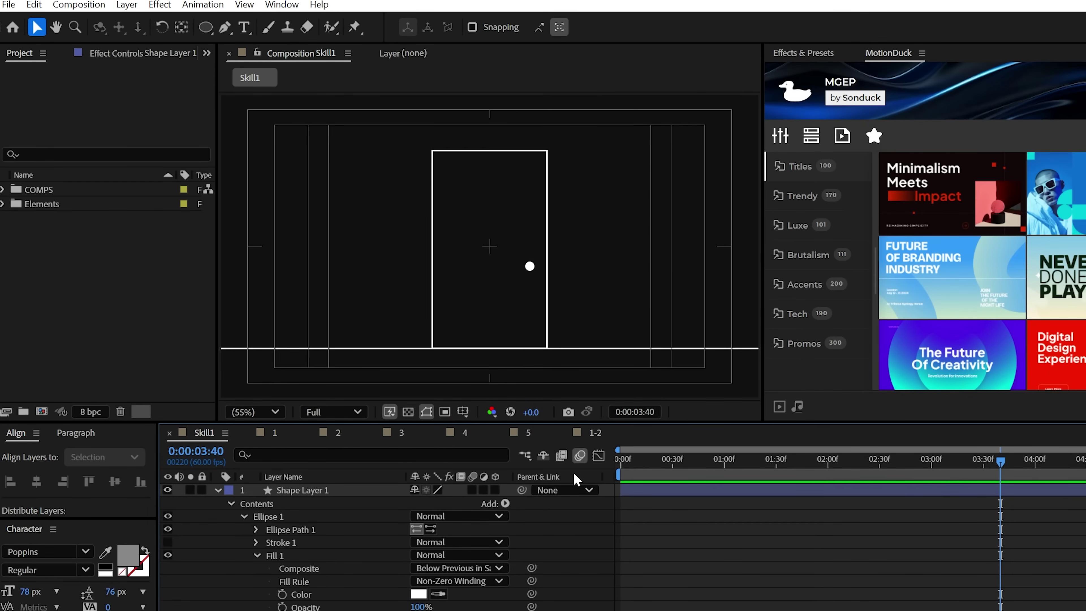
Add a Repeater to the door shape and space the copies 542 units apart.
left_click(231, 503)
left_click(232, 503)
left_click(504, 503)
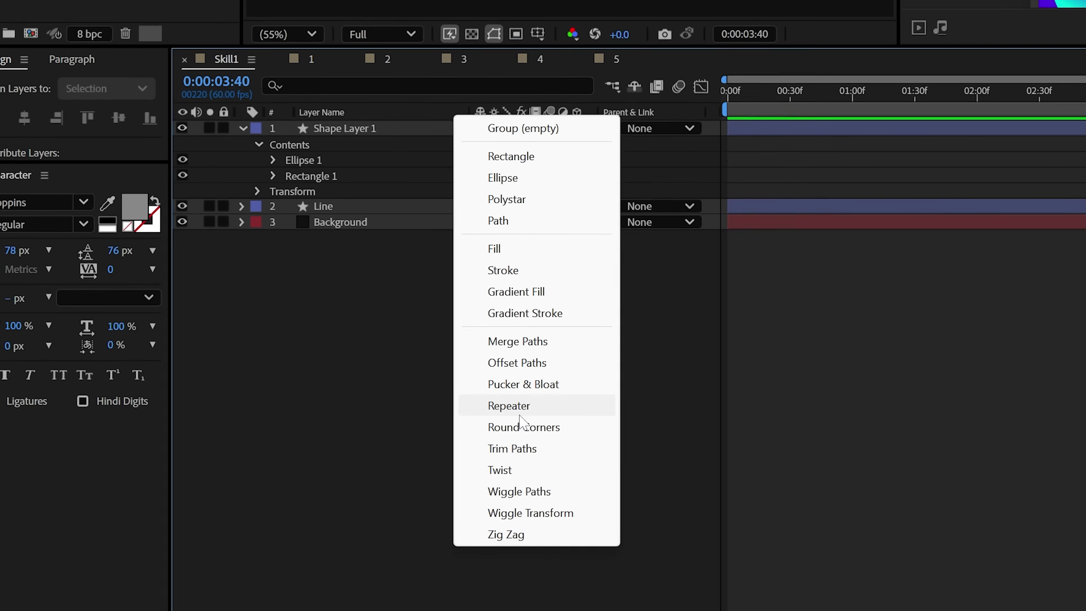
left_click(440, 610)
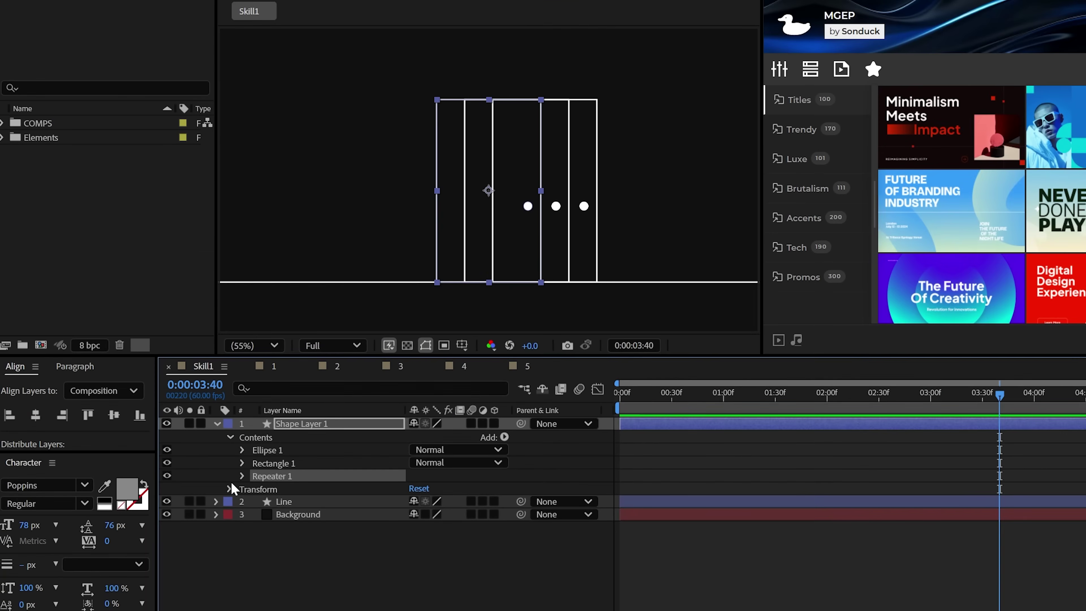
left_click(279, 166)
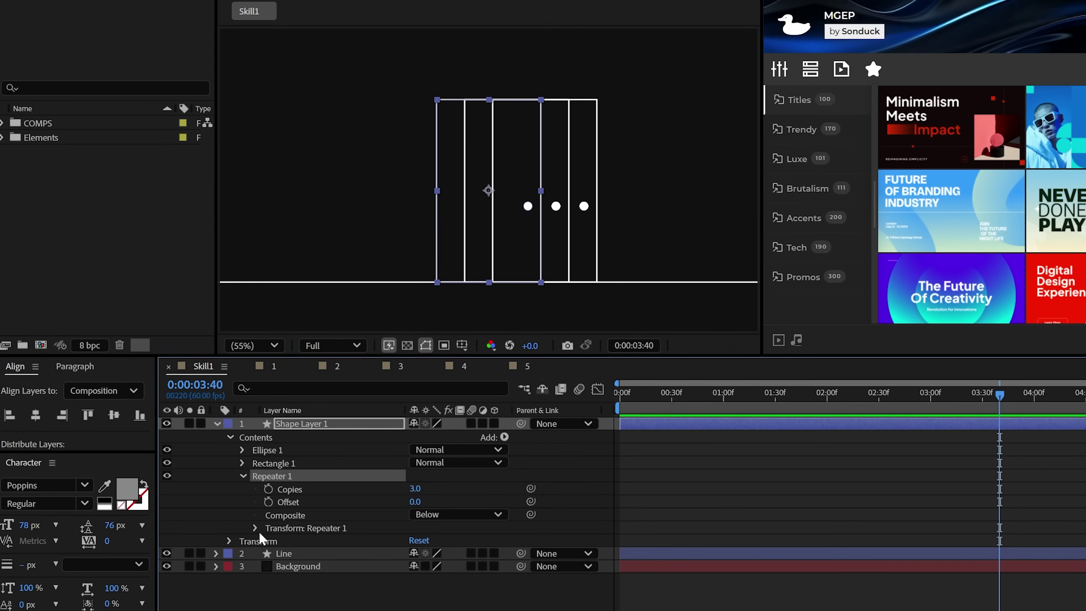
left_click(255, 528)
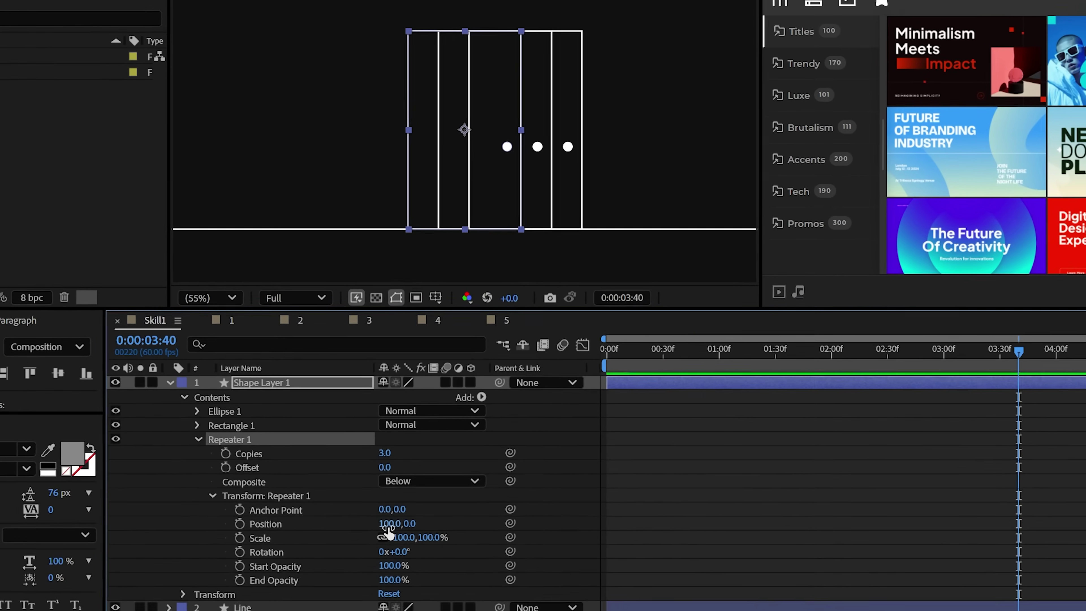
left_click_drag(416, 553, 530, 551)
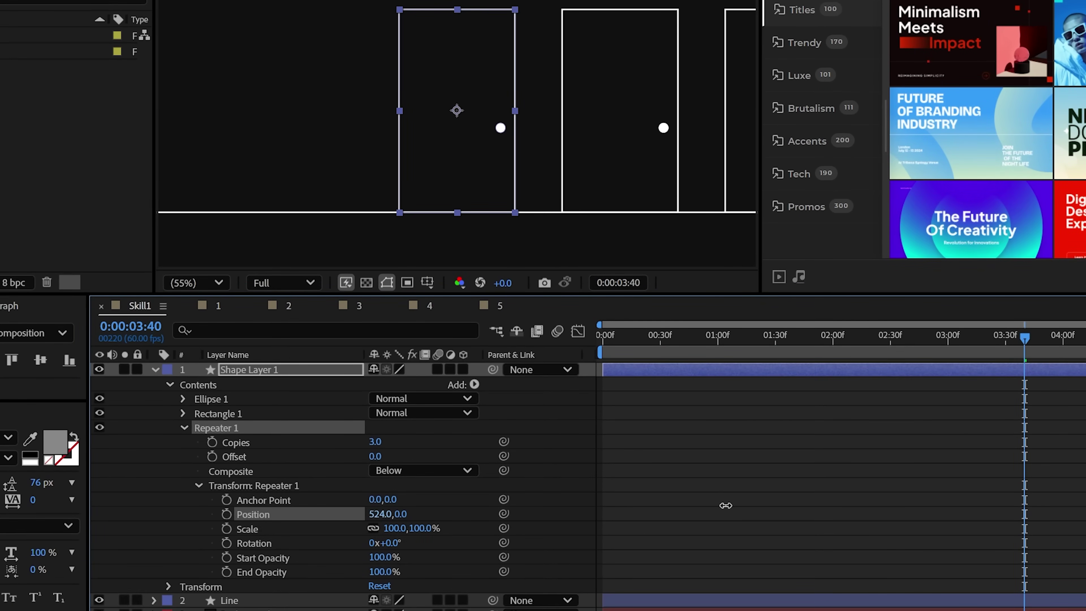
left_click_drag(725, 505, 685, 509)
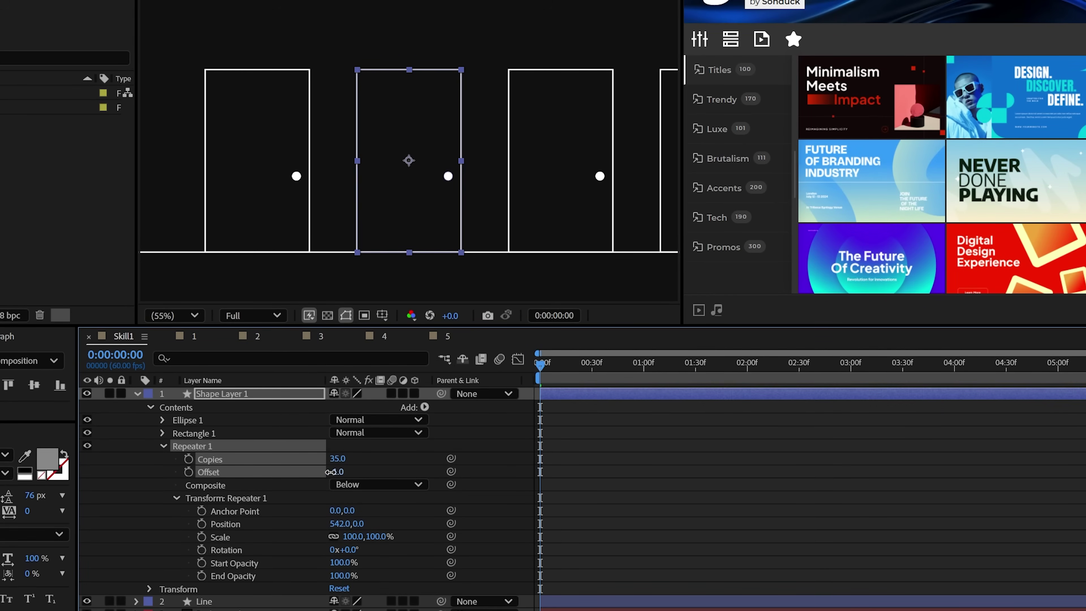
Keyframe the Repeater Offset from -1.9 to -5.7 and preview the sliding doors.
left_click_drag(329, 472, 319, 472)
left_click(188, 471)
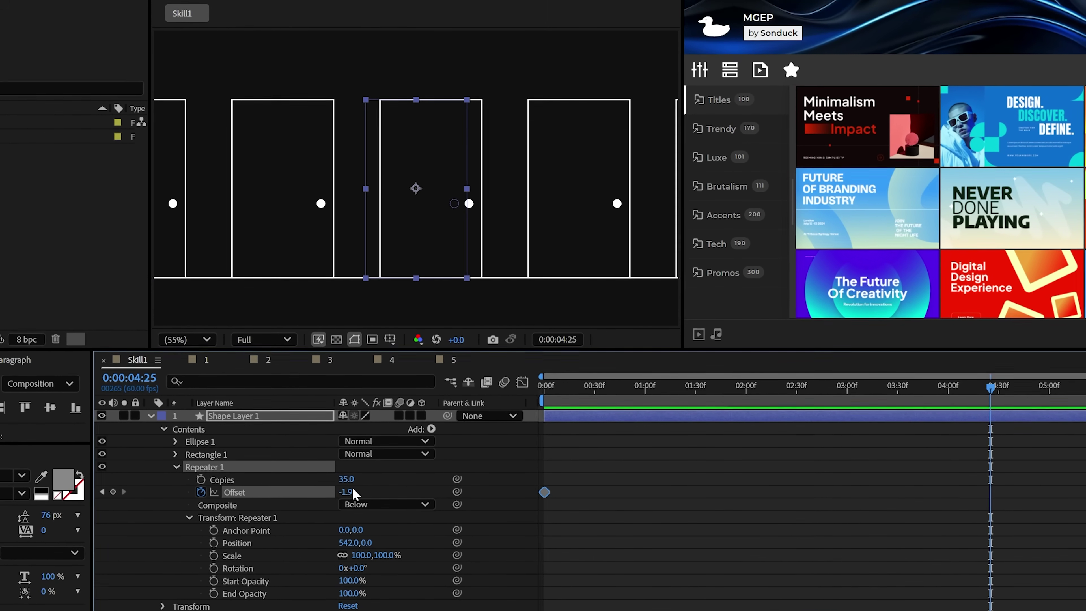
left_click_drag(342, 492, 319, 492)
key("space")
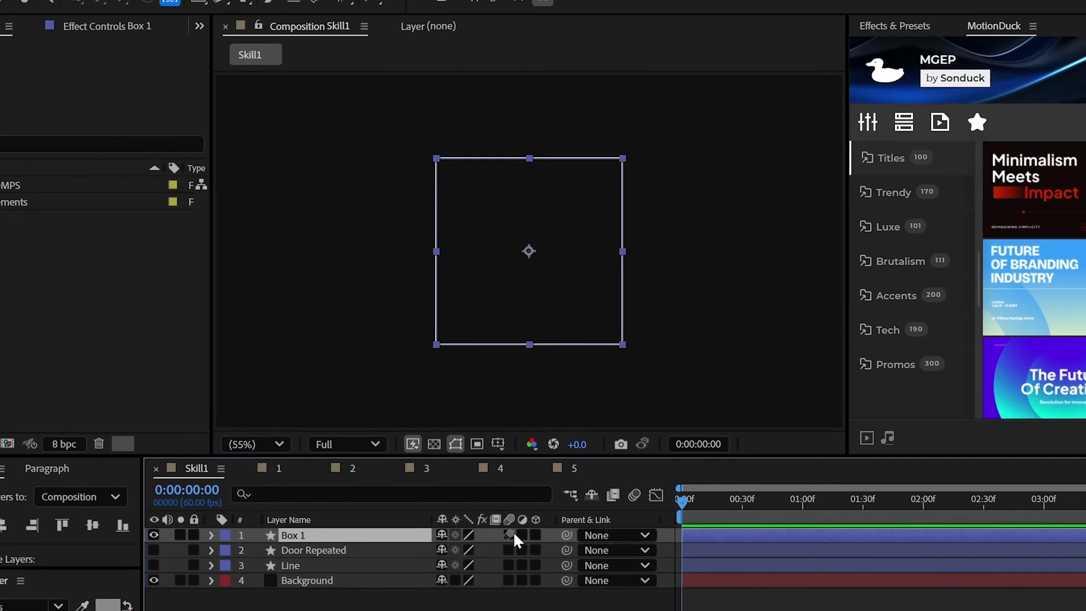
Make Box 1 a 3D layer at Y Rotation 90, shift it sideways, and duplicate it.
left_click(537, 548)
left_click(77, 476)
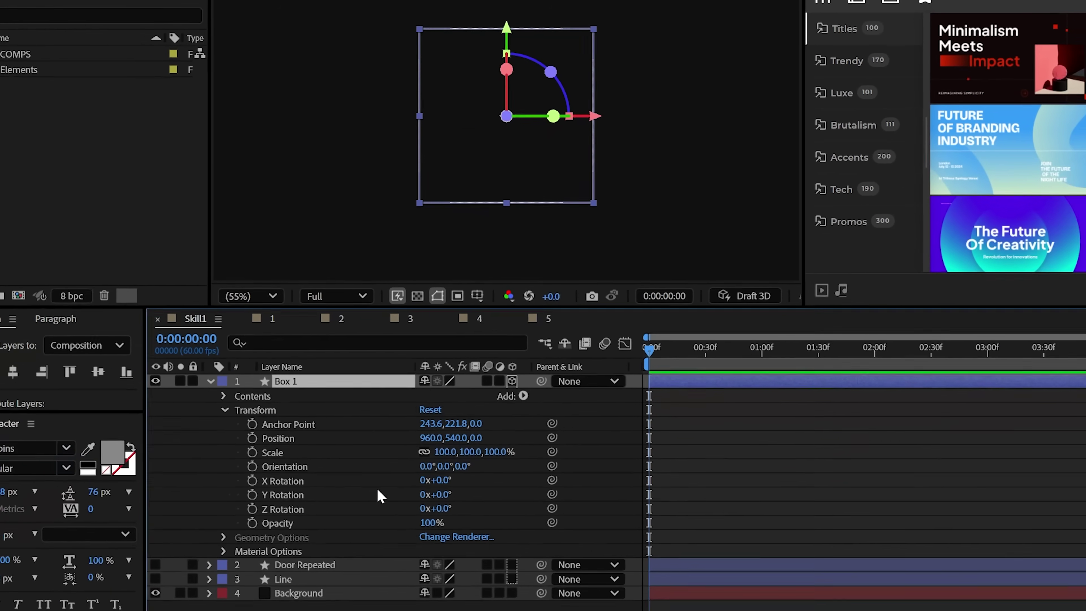
left_click(384, 610)
type("9")
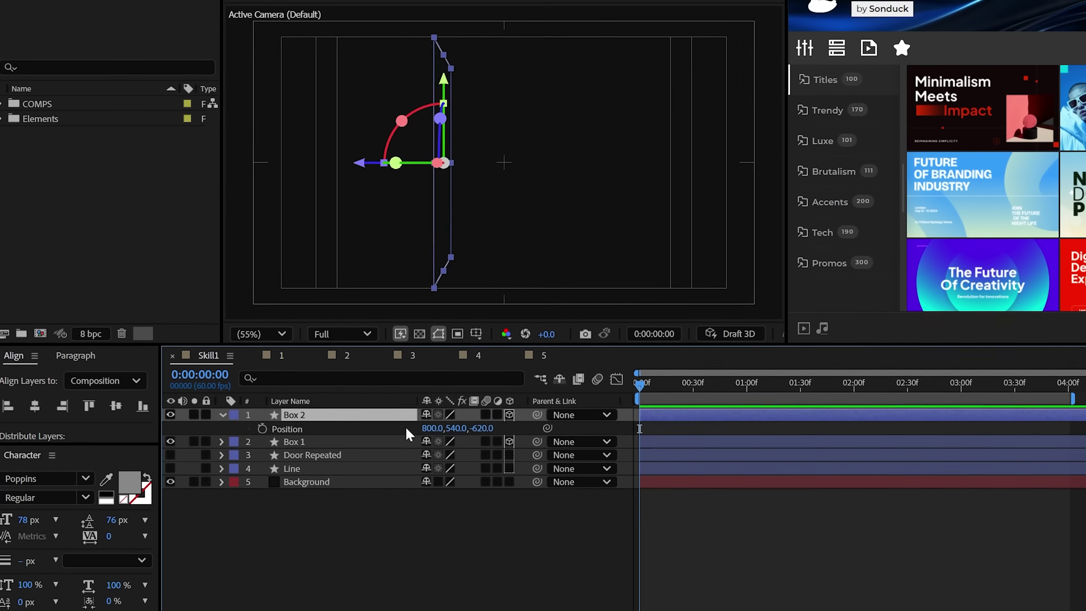
left_click_drag(423, 429, 414, 428)
key("ctrl+d")
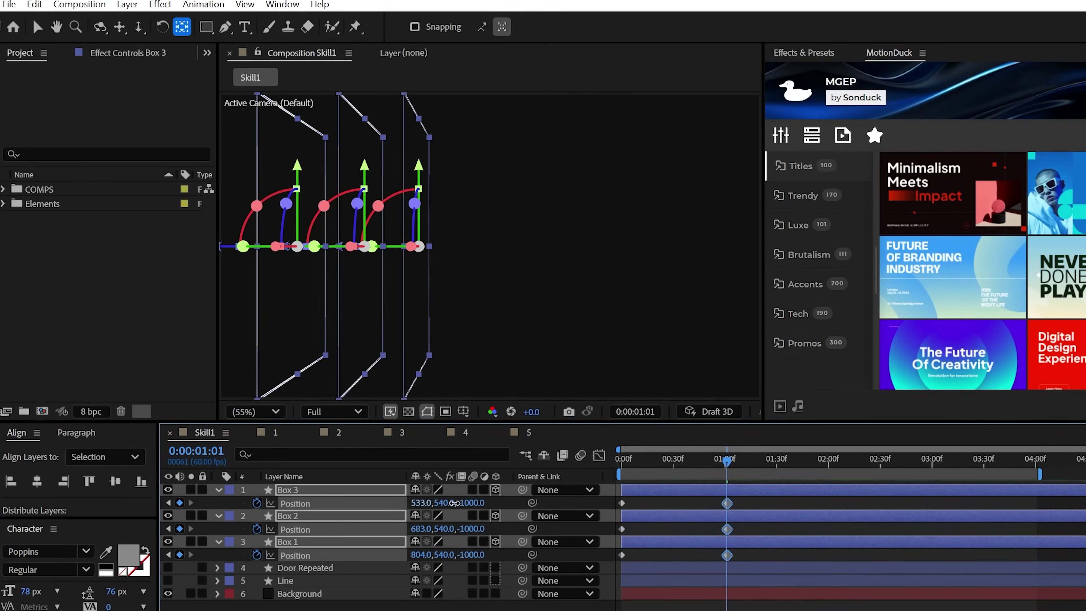
Shift the three boxes 70 units right and add a loop expression to Position.
left_click_drag(456, 503, 508, 503)
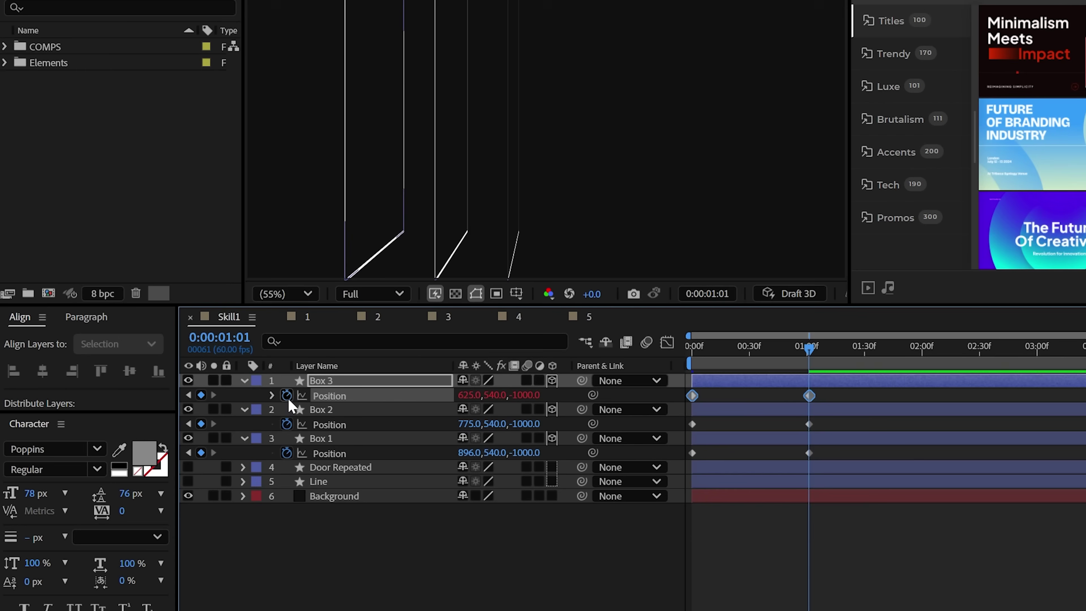
left_click(257, 503, "alt")
type("lo")
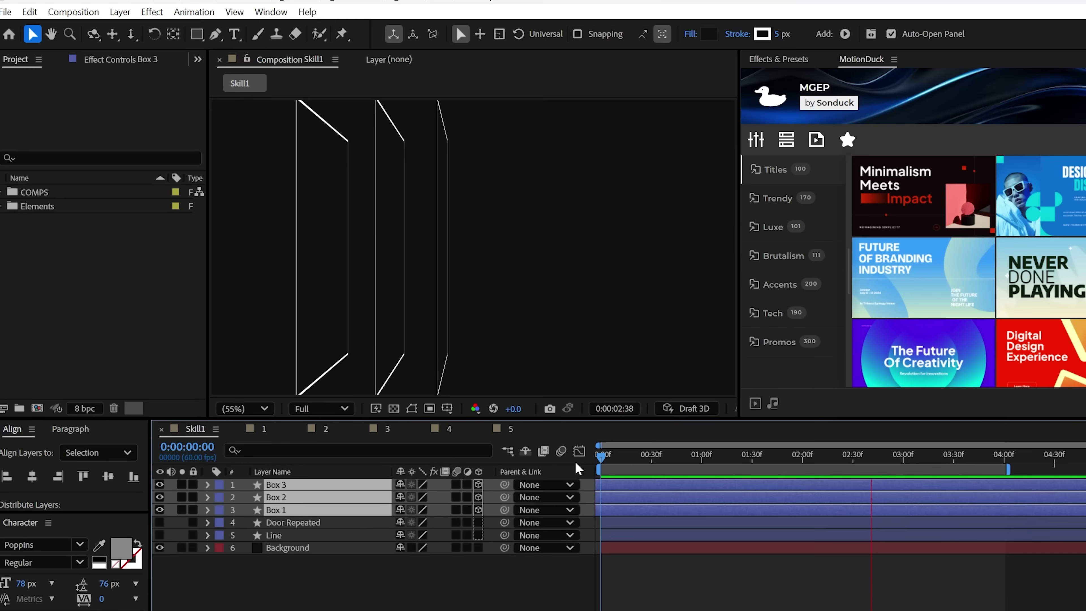
key("space")
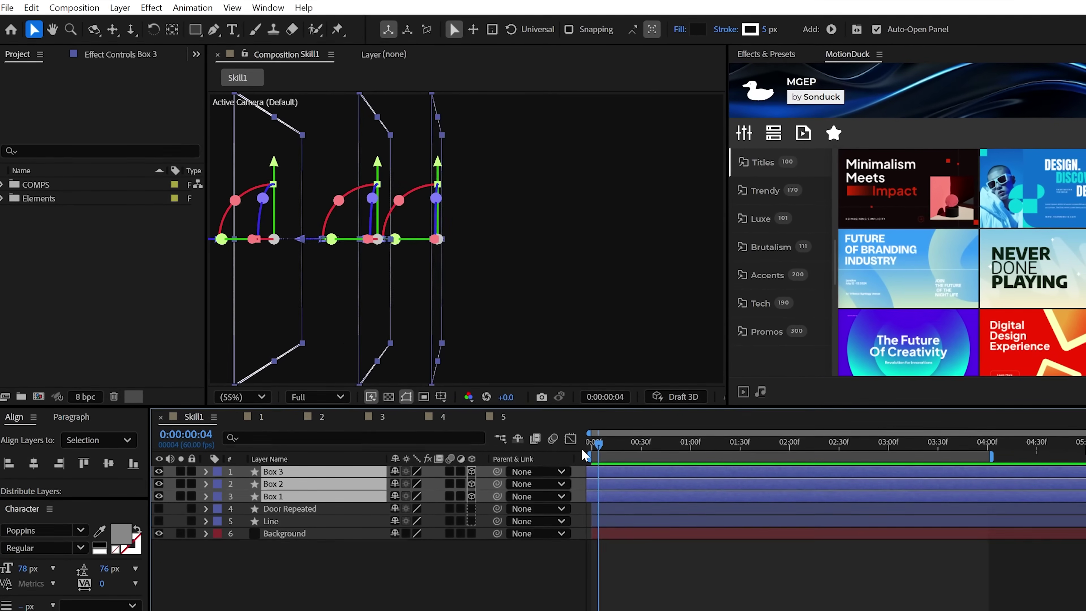
Duplicate the wall panels twice, offsetting Anchor Points for the opposite wall, and preview the corridor.
key("u")
key("ctrl+d")
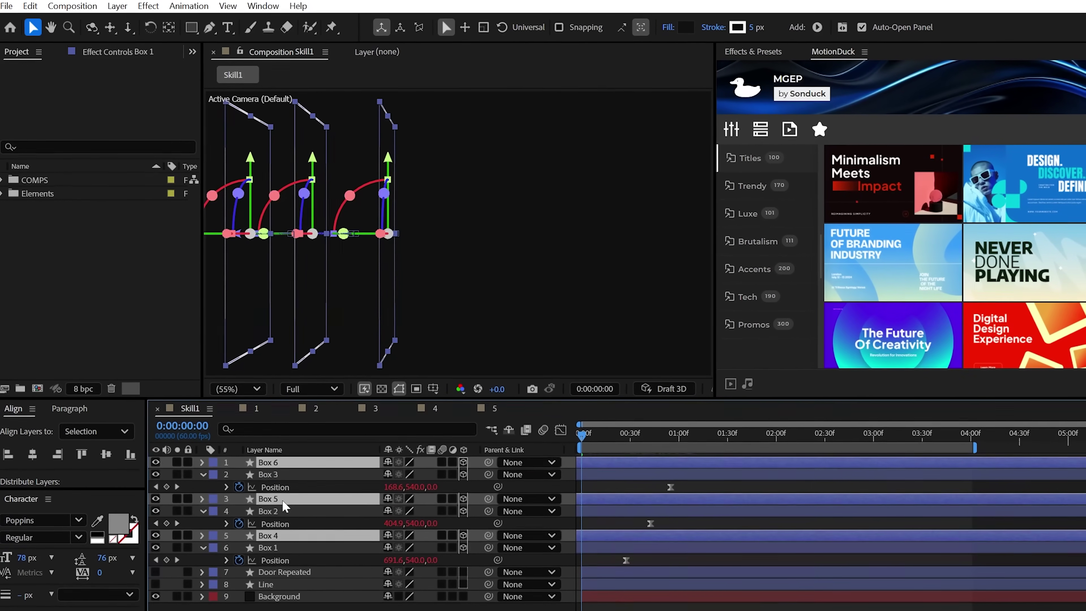
key("a")
key("Home")
key("space")
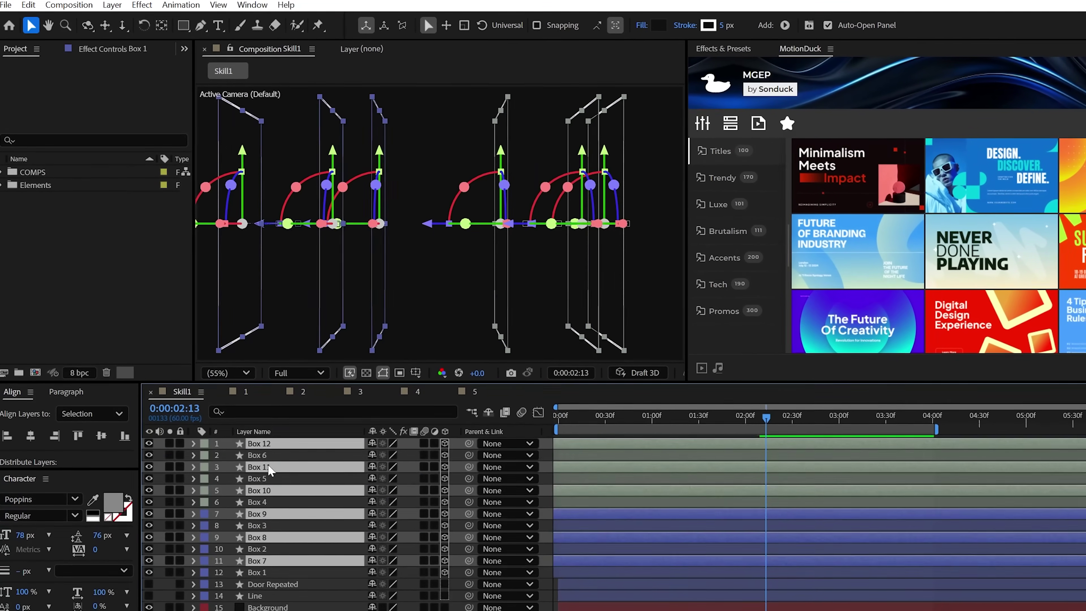
key("ctrl+d")
key("a")
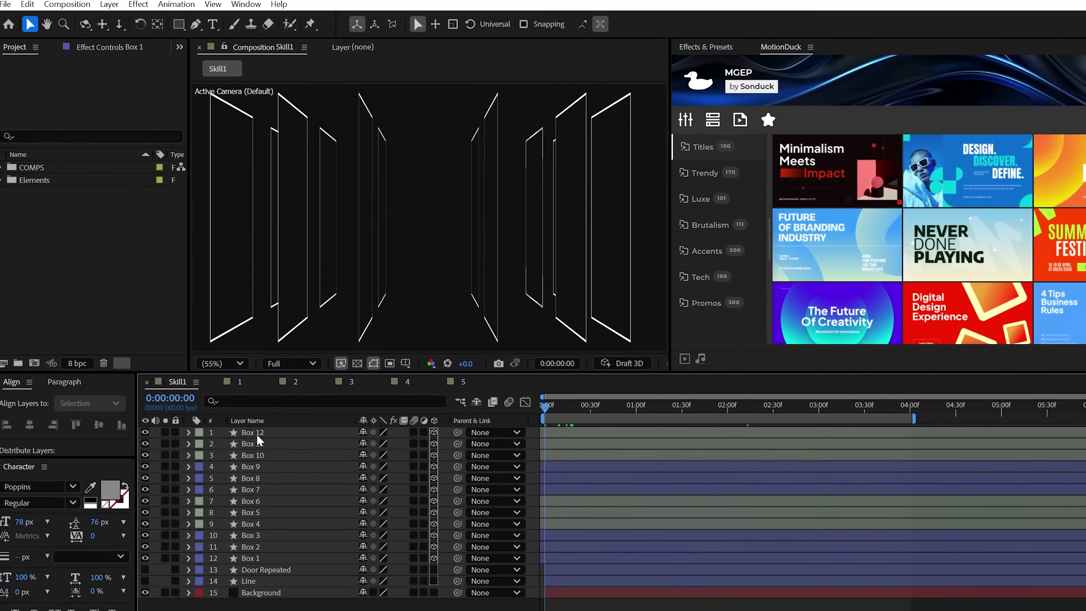
key("Home")
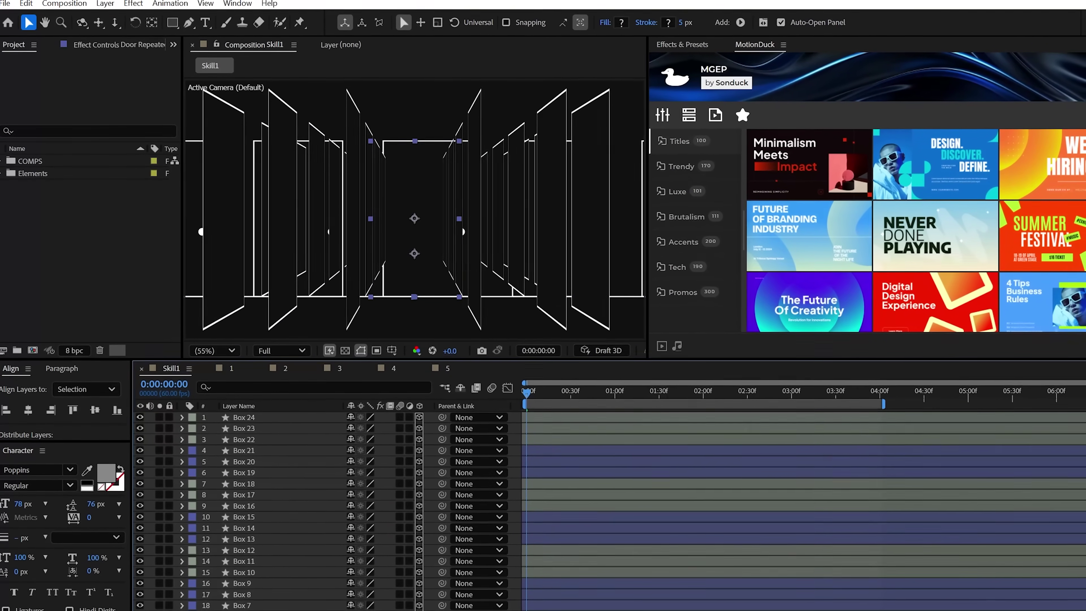
Add a 20mm Camera 1 and dolly it forward into the corridor.
left_click(347, 235)
left_click(103, 4)
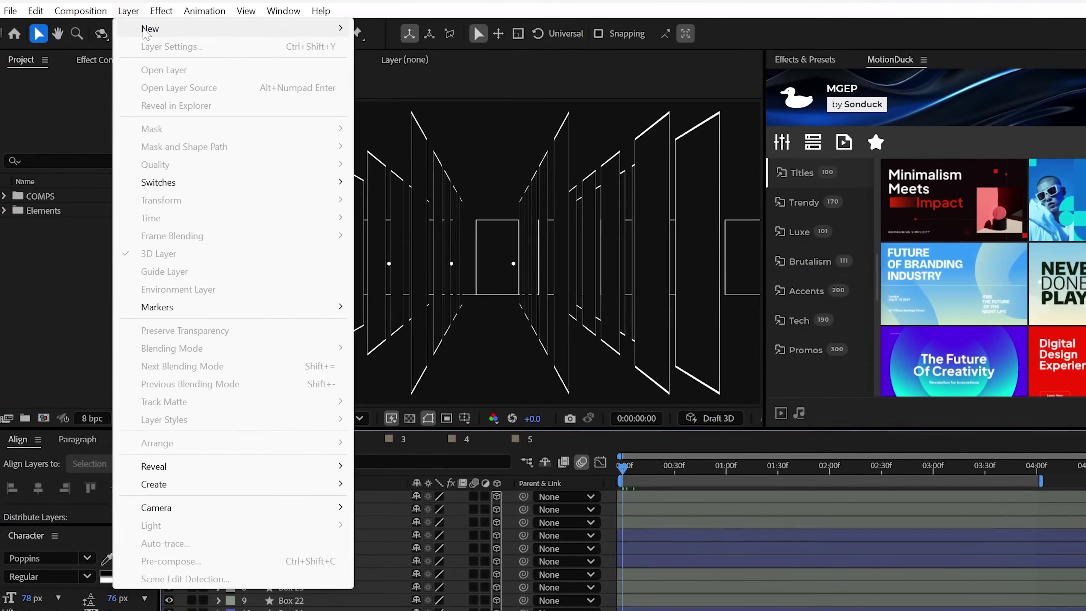
left_click(425, 82)
left_click(656, 337)
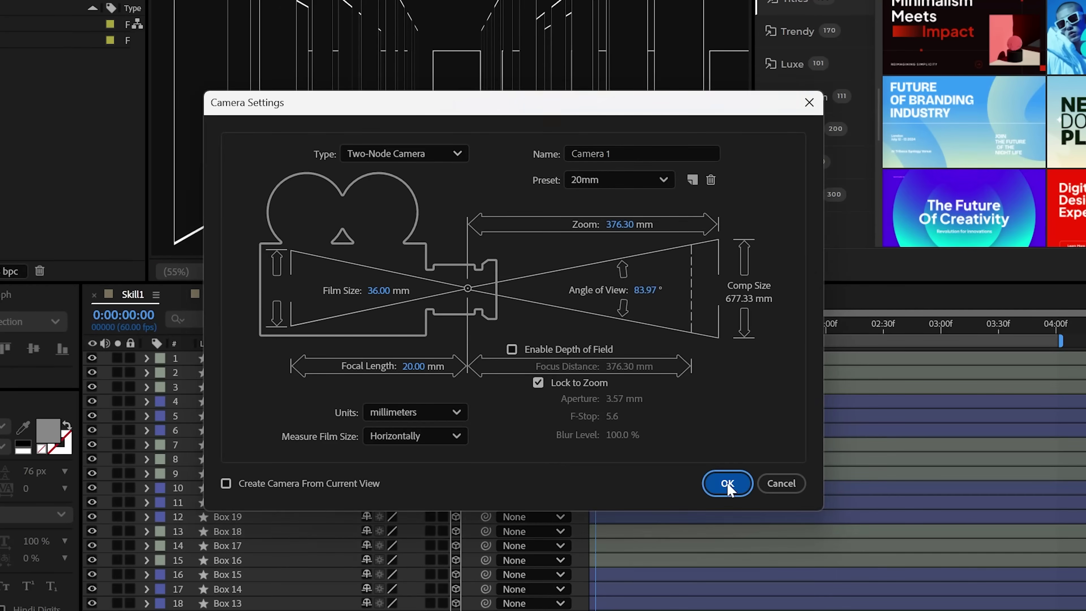
left_click(725, 481)
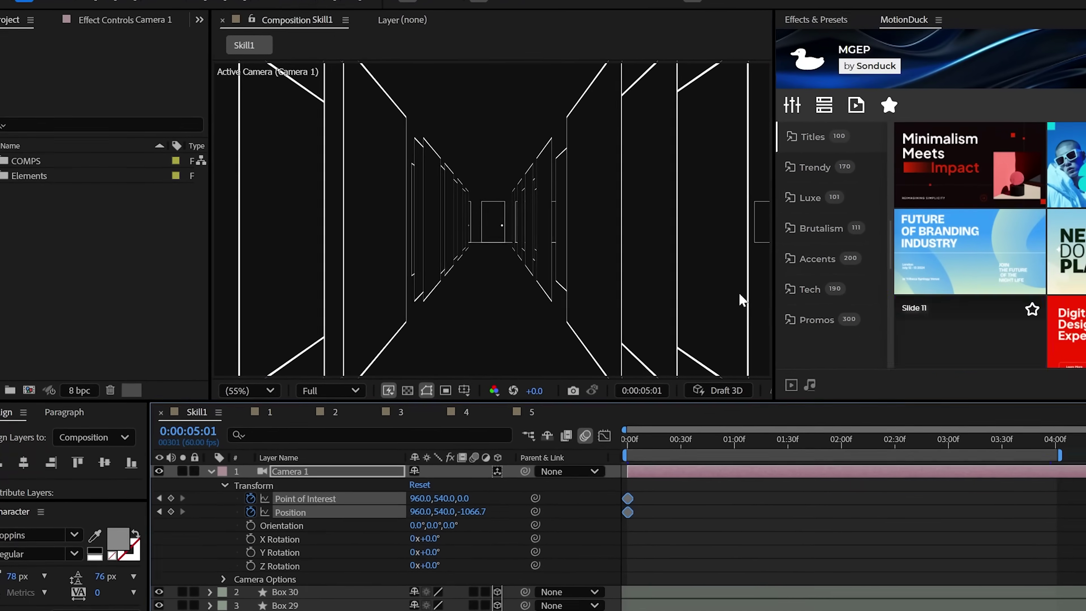
key("c")
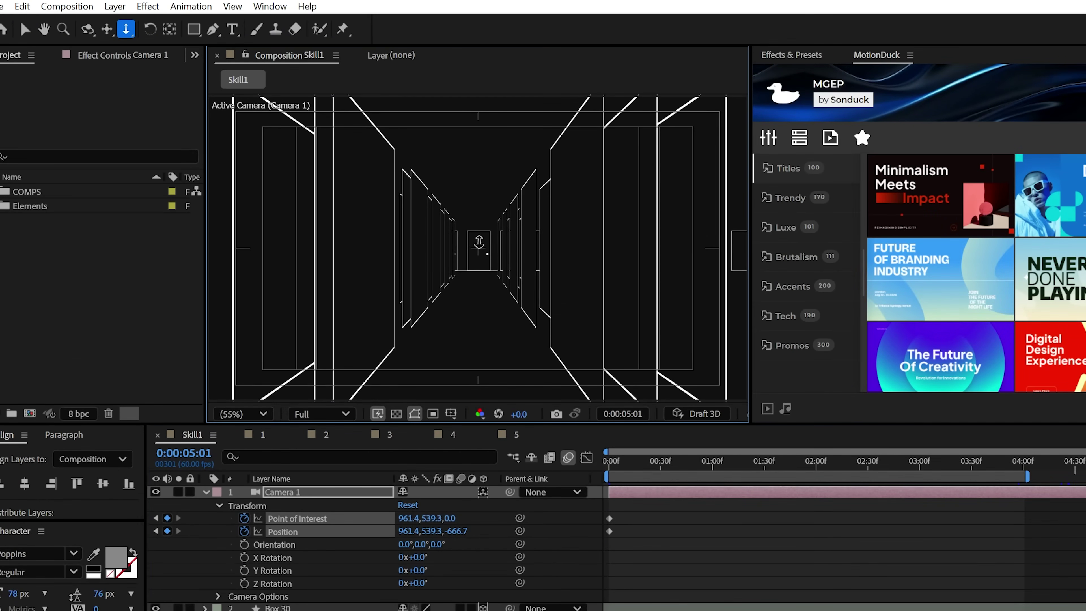
left_click_drag(479, 242, 479, 225)
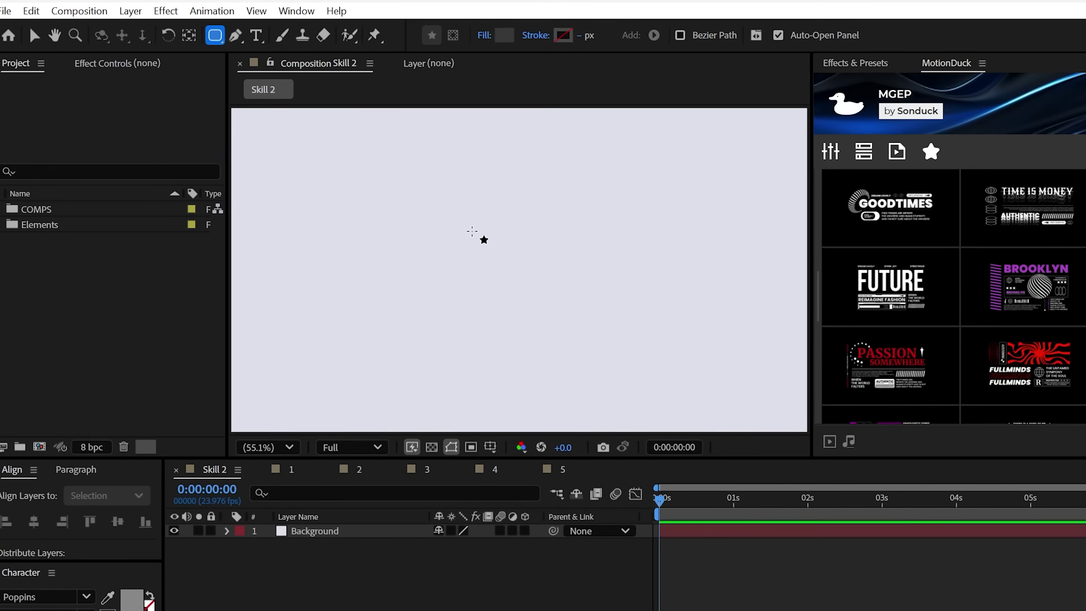
Turn on the title and action safe guides over the Skill 2 composition.
key("'")
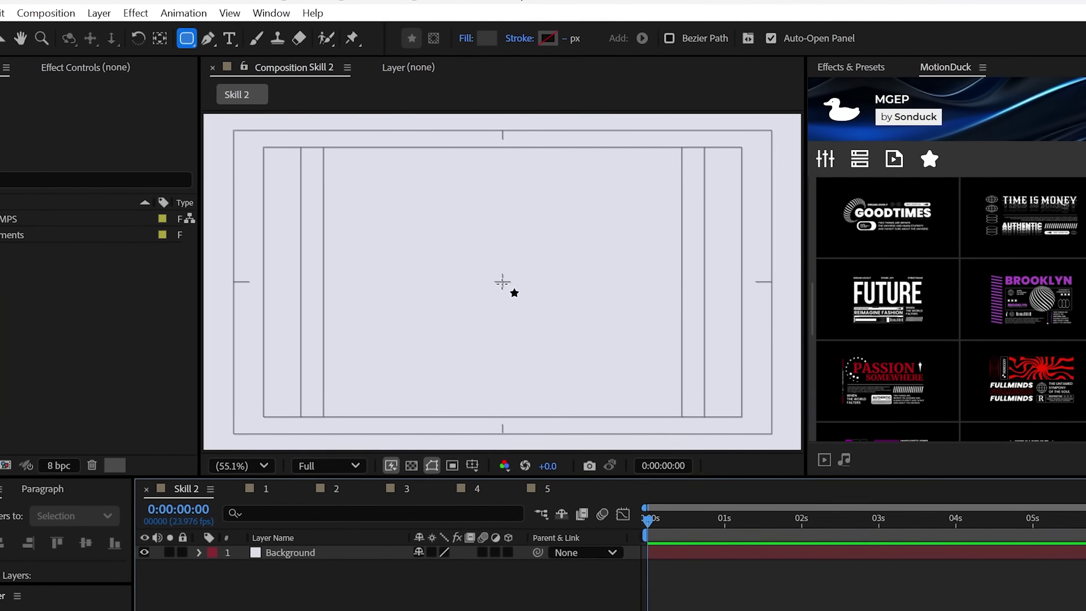
Draw a dark rectangle at the comp centre and switch to the Advanced 3D renderer.
left_click(519, 270)
left_click_drag(493, 285, 553, 381)
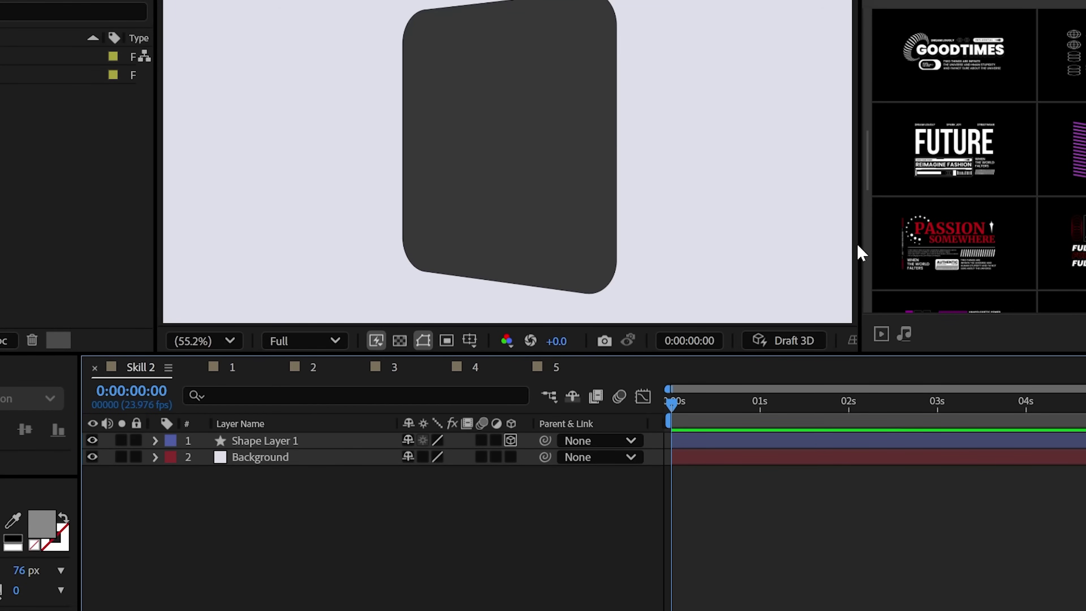
left_click_drag(861, 247, 1053, 246)
left_click(945, 341)
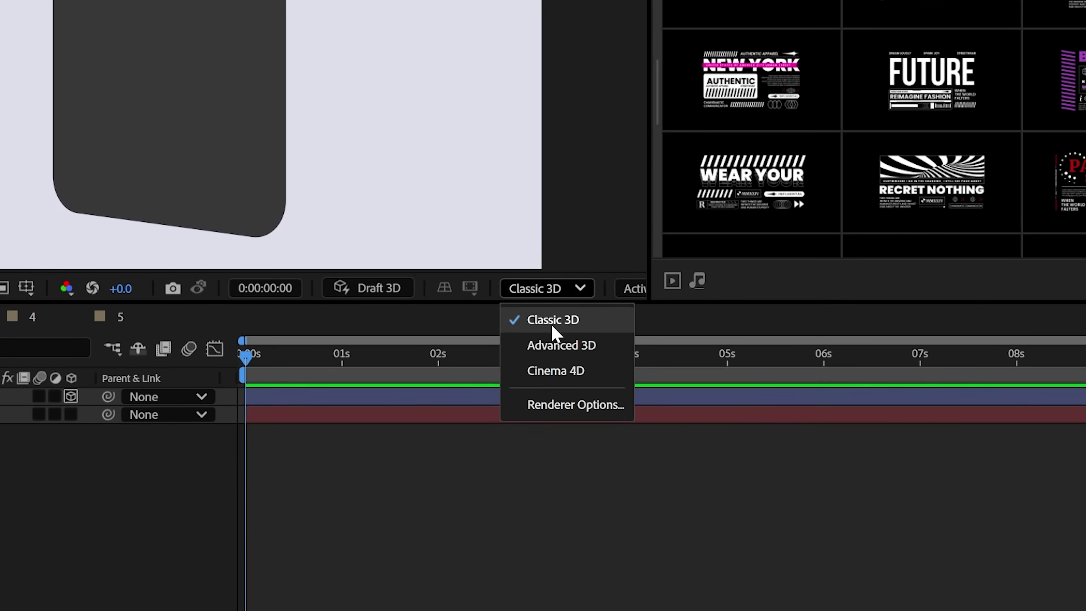
left_click(585, 355)
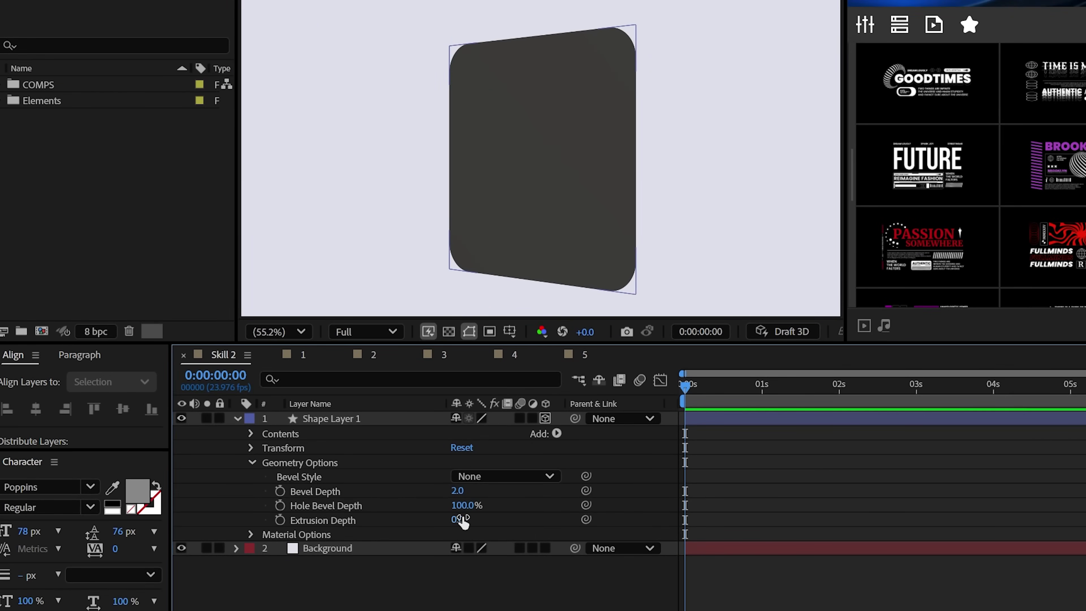
Duplicate the rounded box layer and hide the copy's fill to leave a hollow frame.
left_click(336, 419)
left_click(34, 5)
left_click(68, 231)
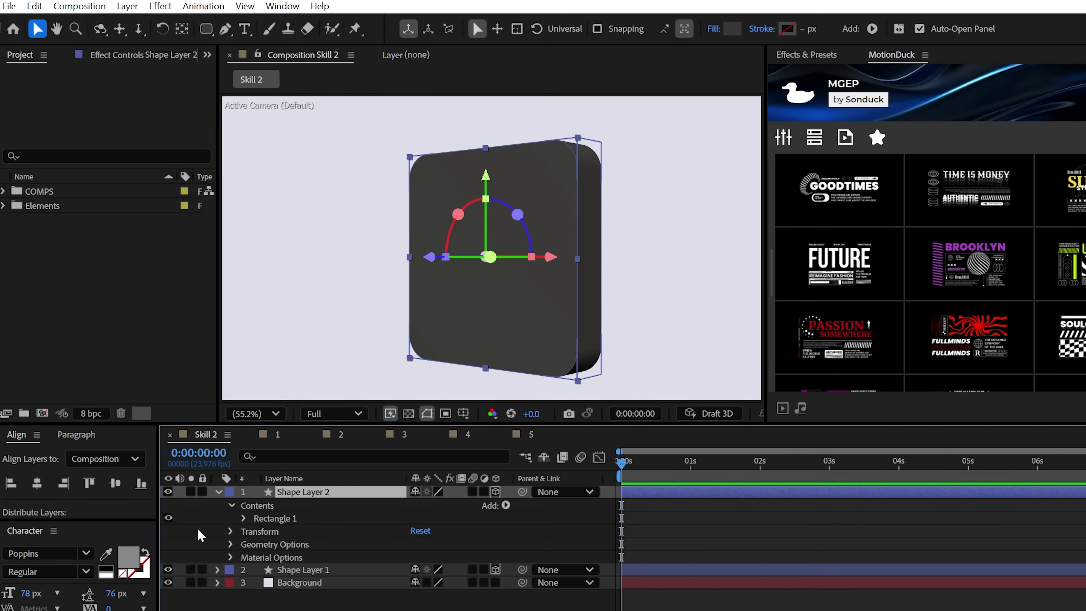
left_click(243, 518)
left_click(190, 492)
left_click(168, 557)
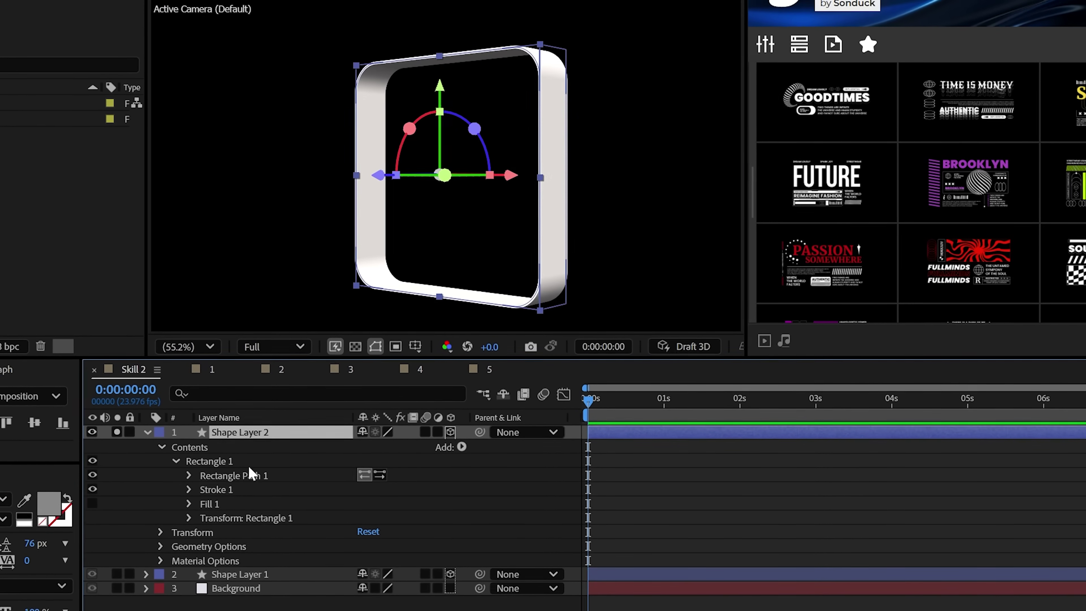
Set the copy's Extrusion Depth to 100.
left_click(188, 489)
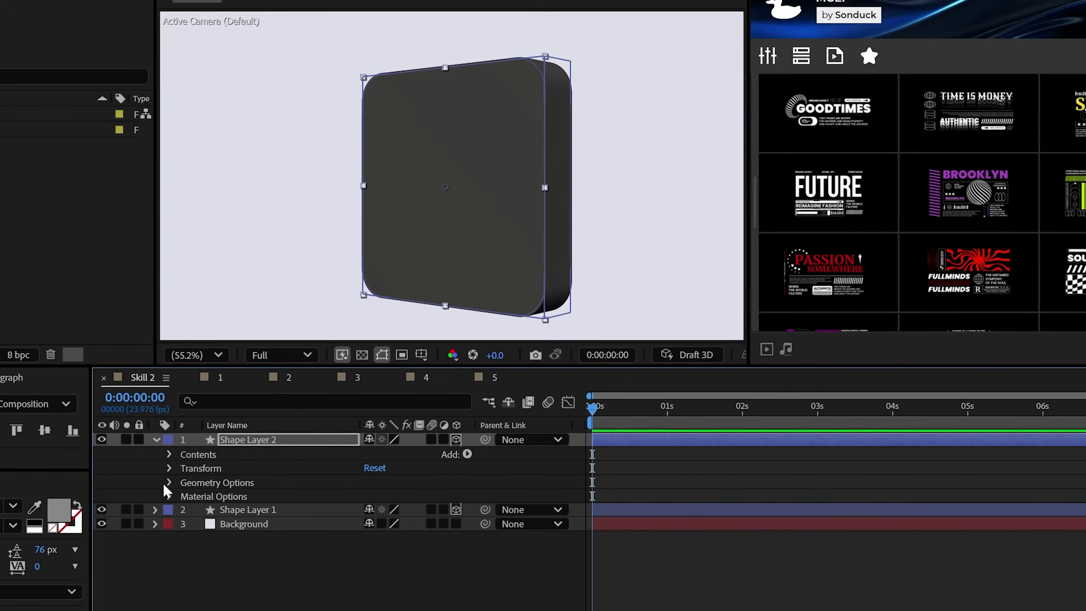
left_click(162, 478)
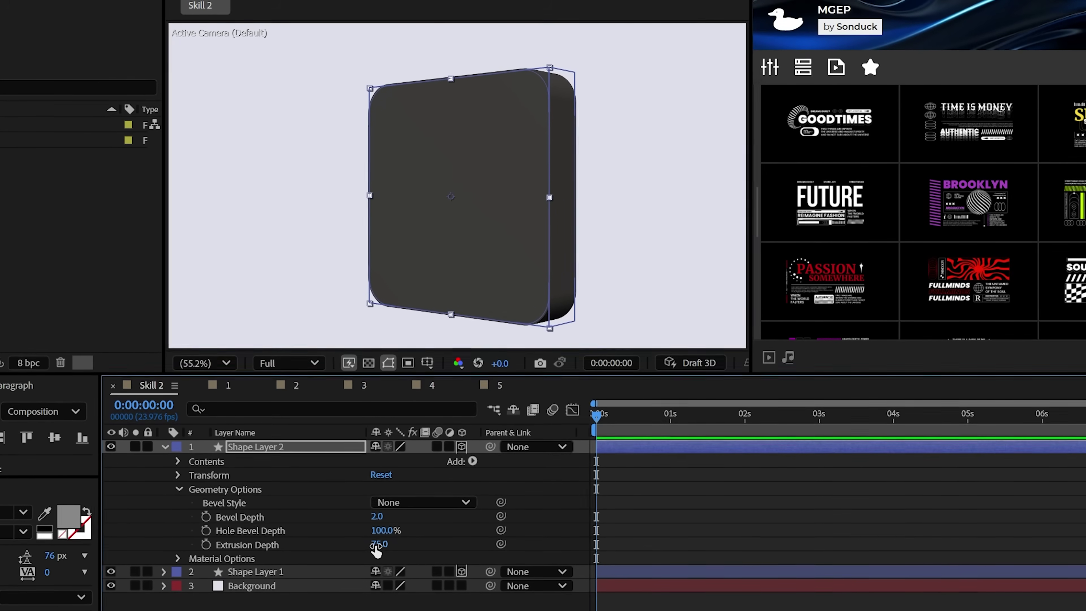
left_click(378, 544)
type("100")
left_click(286, 462)
key("p")
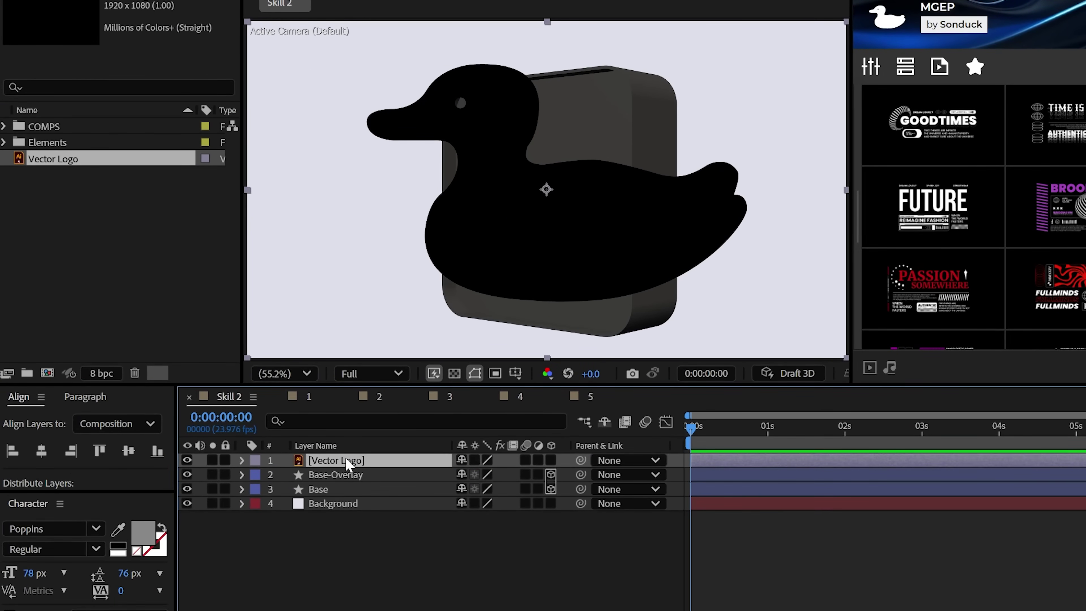
Convert Vector Logo into shape outlines, move the original to the bottom, and make the outlines 3D.
right_click(346, 462)
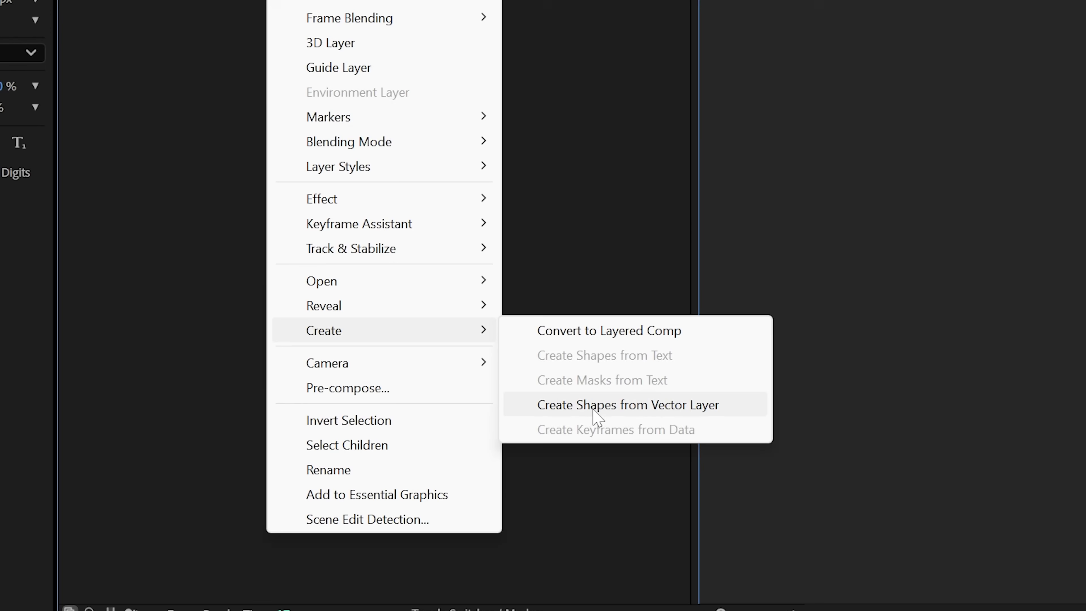
left_click(607, 498)
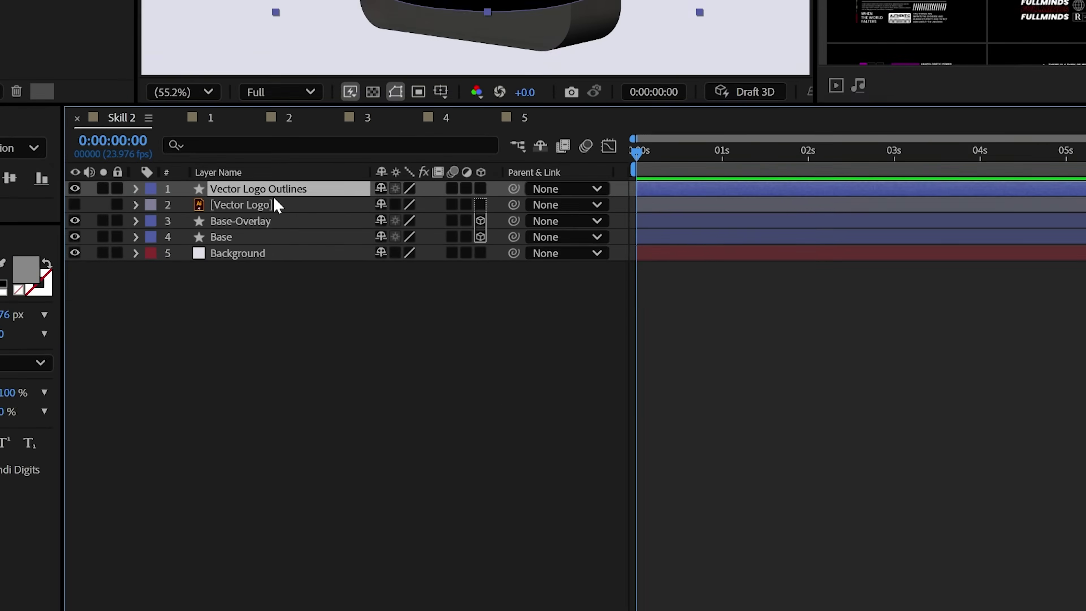
left_click(351, 76)
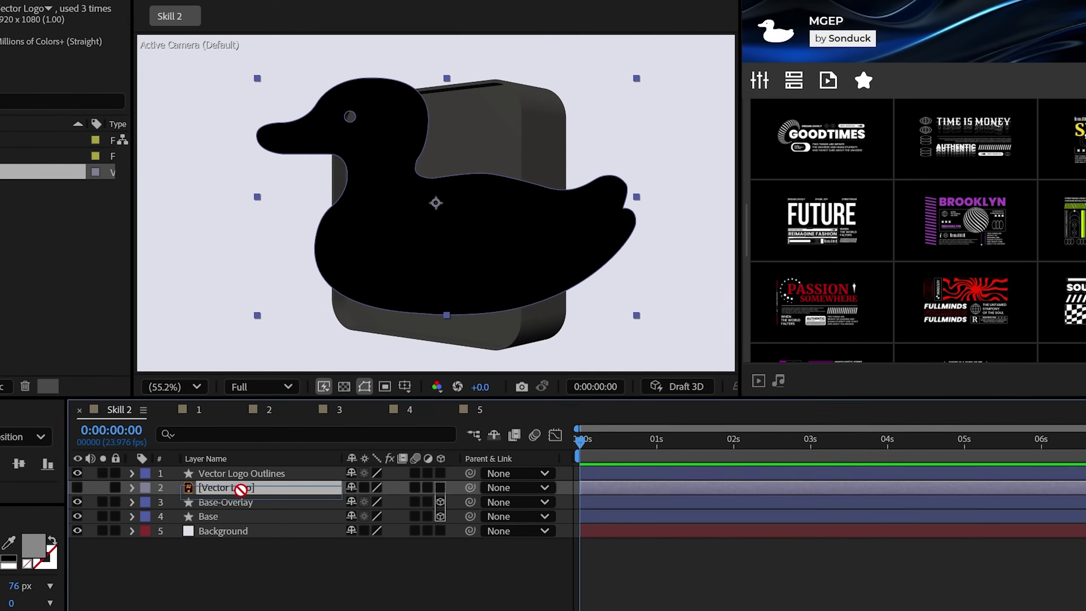
left_click_drag(241, 489, 241, 539)
left_click(242, 473)
left_click(440, 473)
key("s")
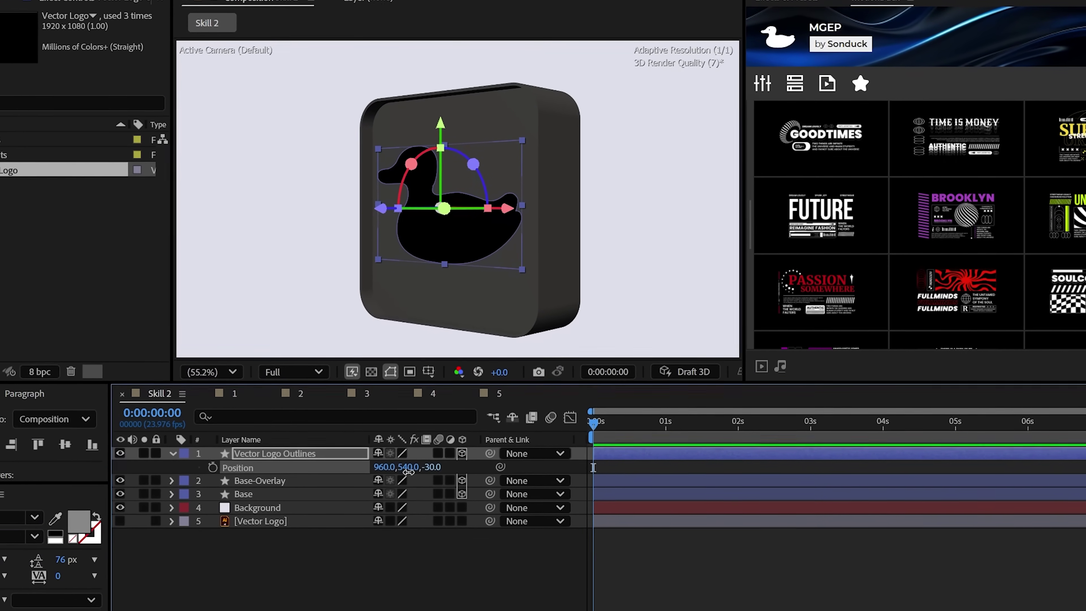
left_click(180, 444)
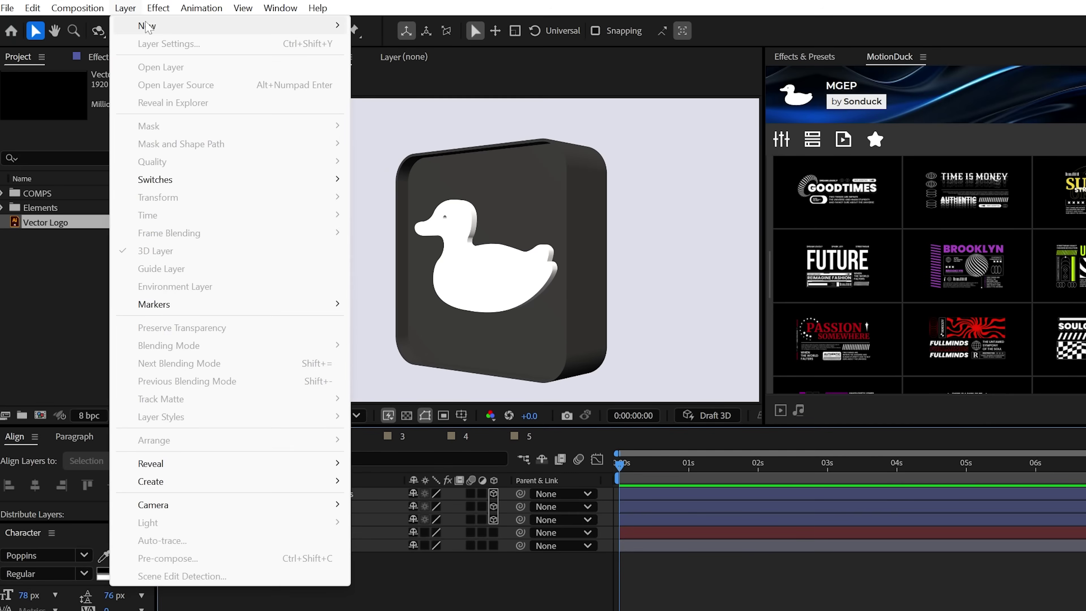
Add an environment light using the HDRI image as its source, with 125% intensity.
mouse_move(146, 26)
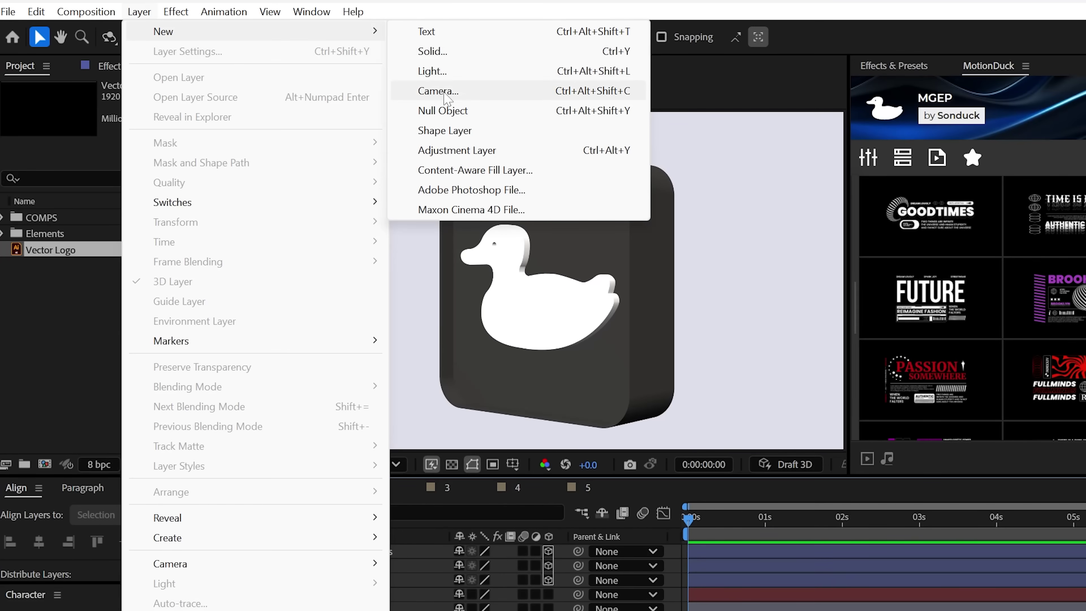
left_click(432, 70)
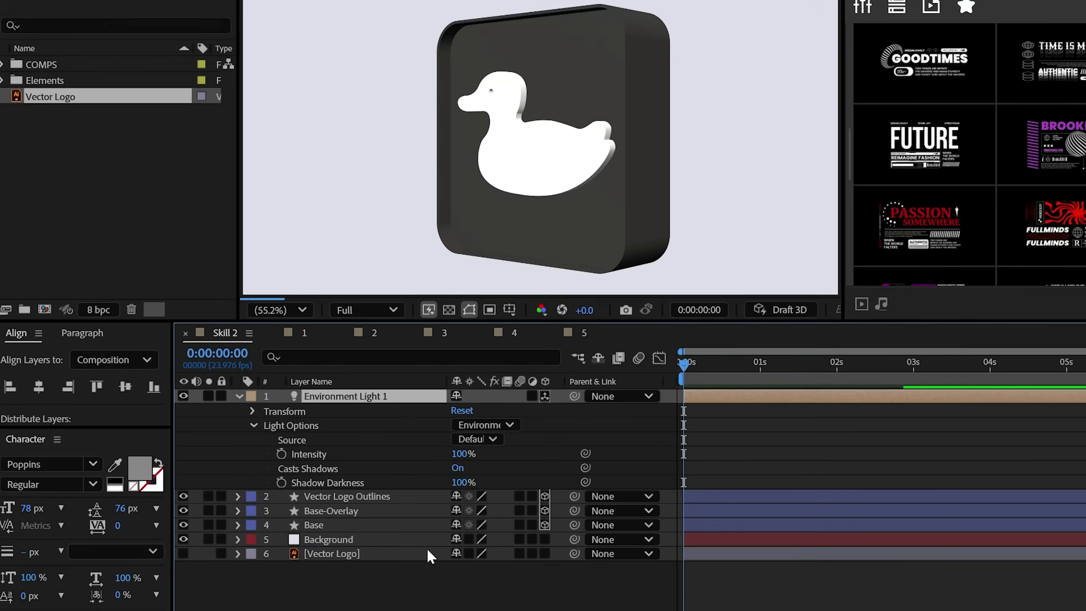
left_click_drag(36, 94, 204, 240)
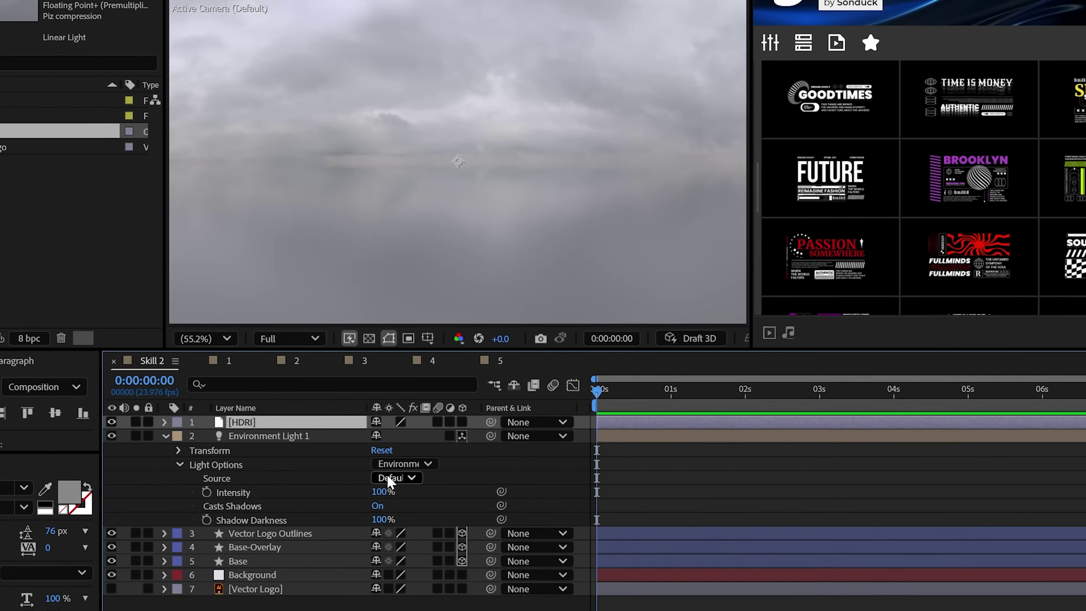
left_click(434, 543)
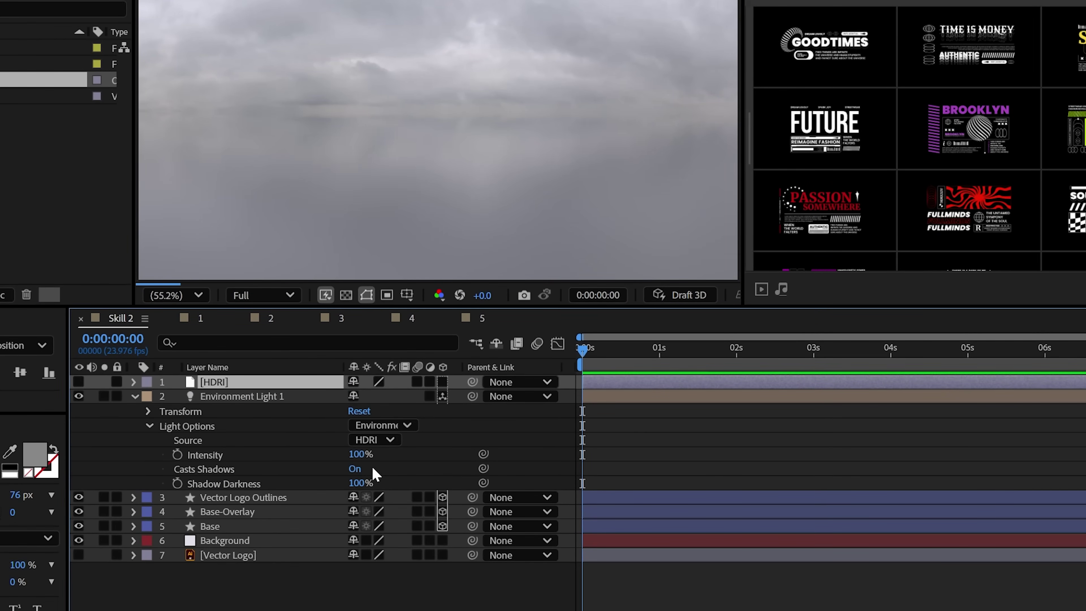
left_click(360, 454)
type("1")
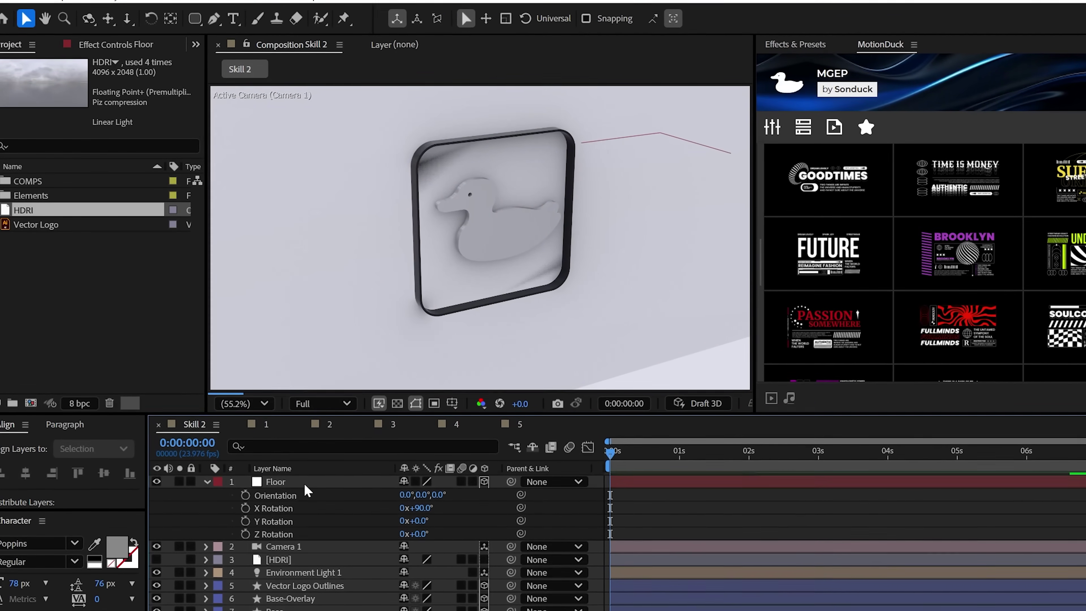
Select the Floor layer and stop the preview of the duck scene.
left_click(305, 485)
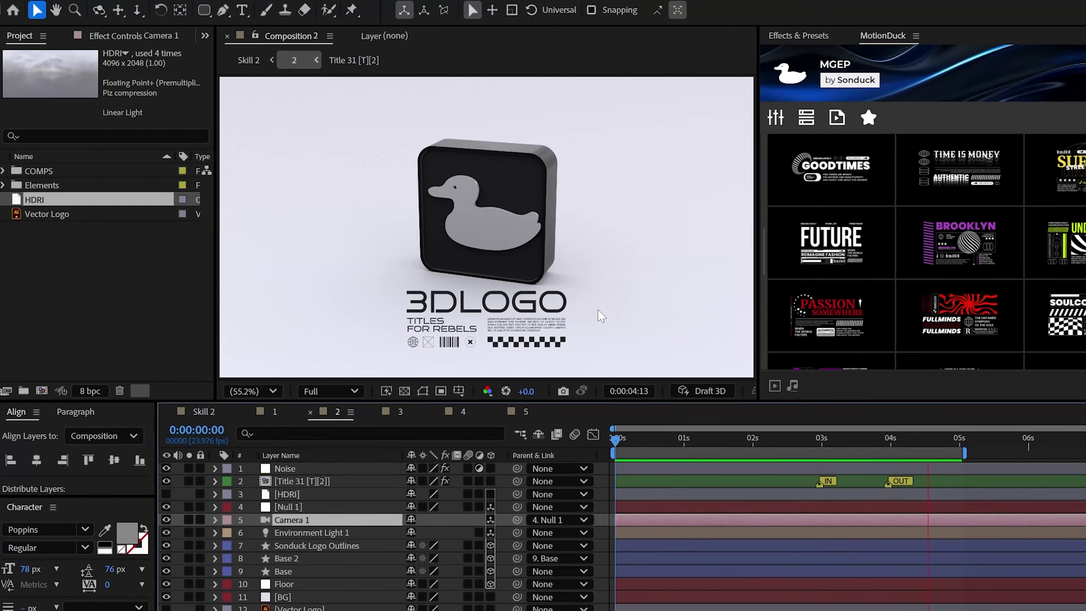
key("space")
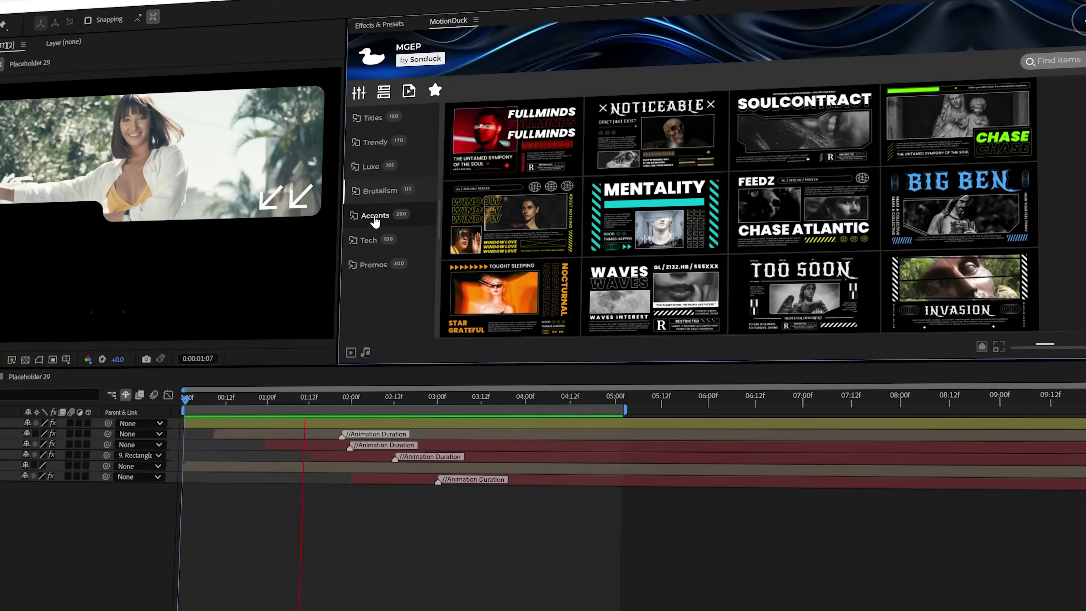
Browse the MotionDuck Accents, Promos > Fashion and History template categories.
left_click(375, 220)
left_click(374, 264)
left_click(291, 255)
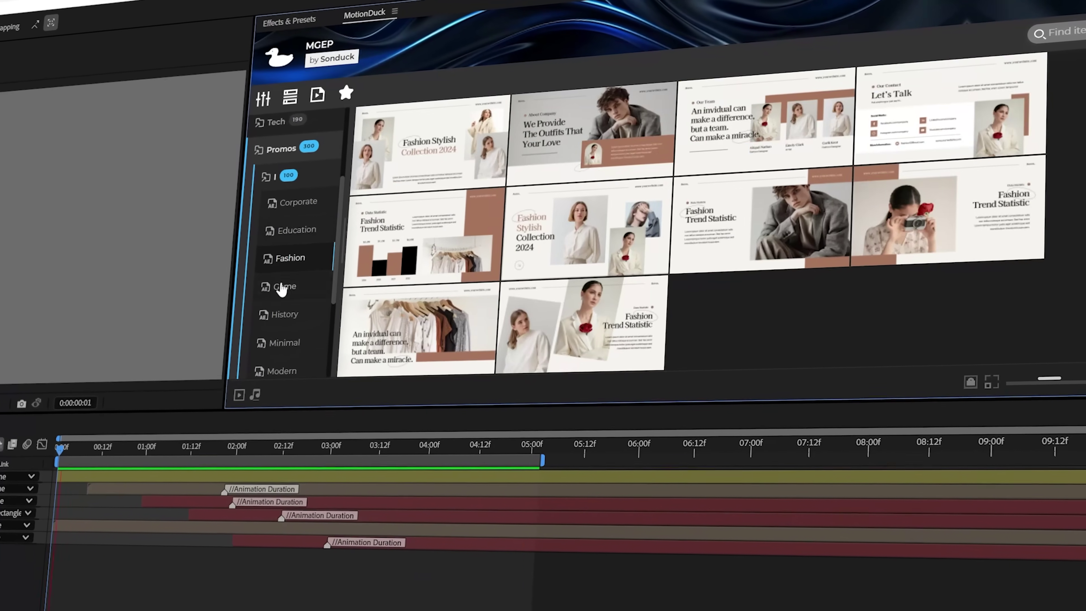
left_click(250, 328)
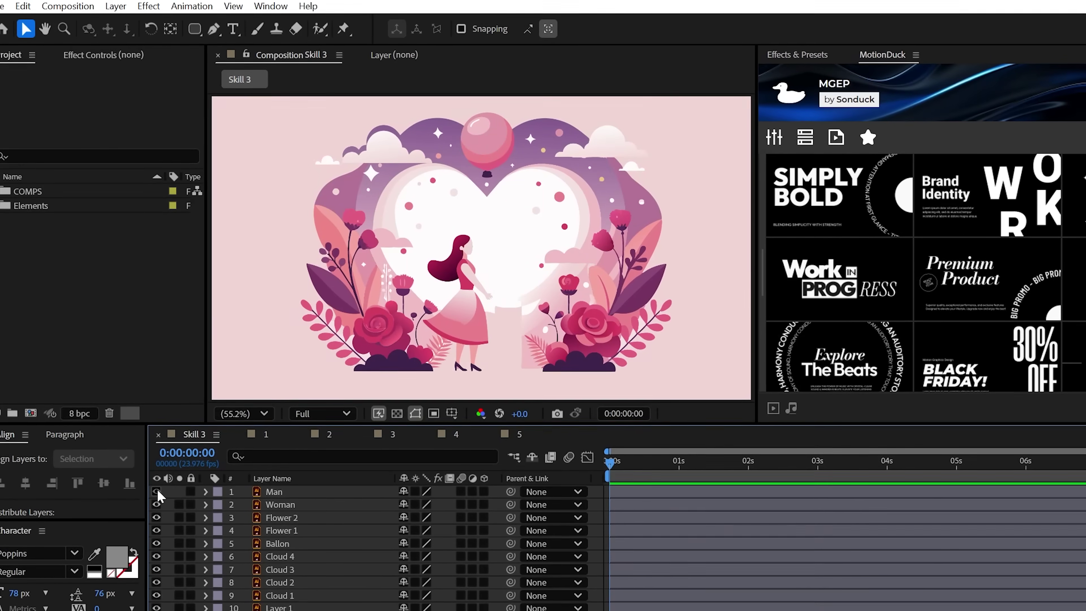
Check the Man, Woman and Layer 1 visibility, then select all ten illustration layers.
left_click(159, 486)
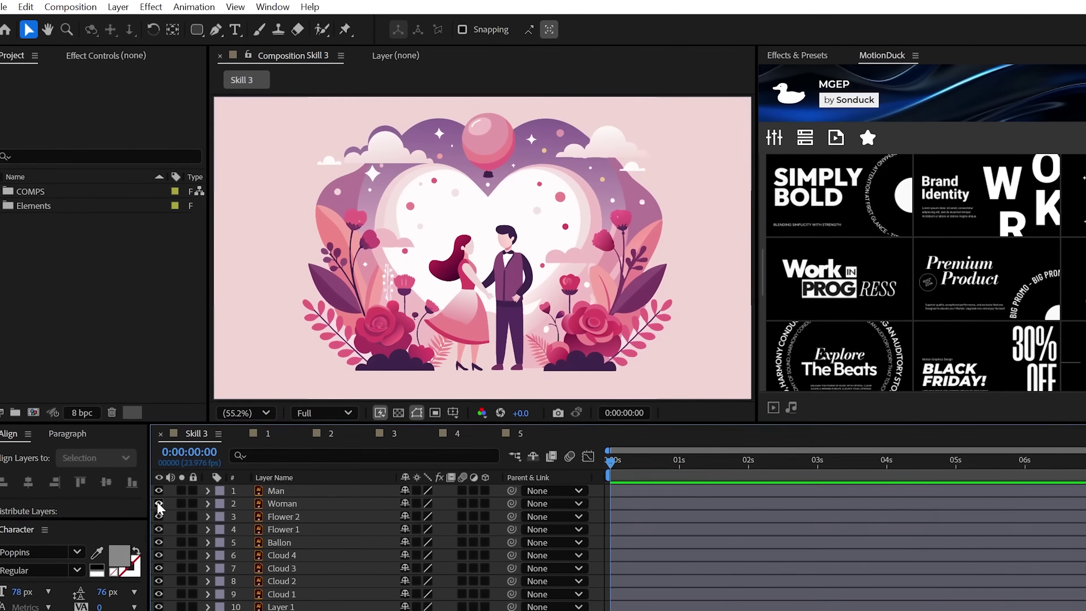
left_click(159, 499)
left_click(158, 499)
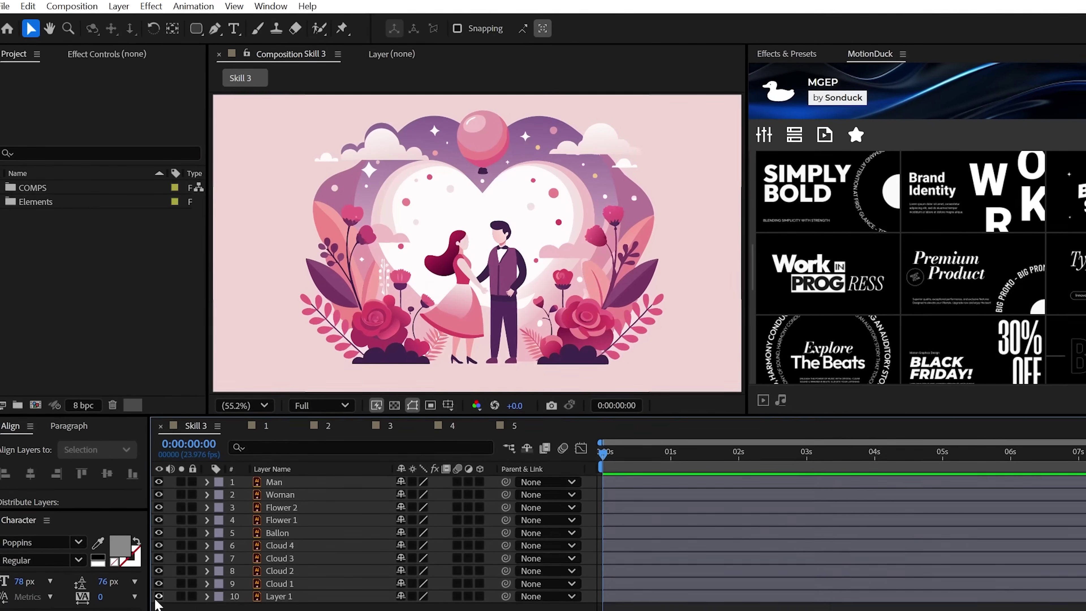
left_click(158, 601)
left_click(159, 601)
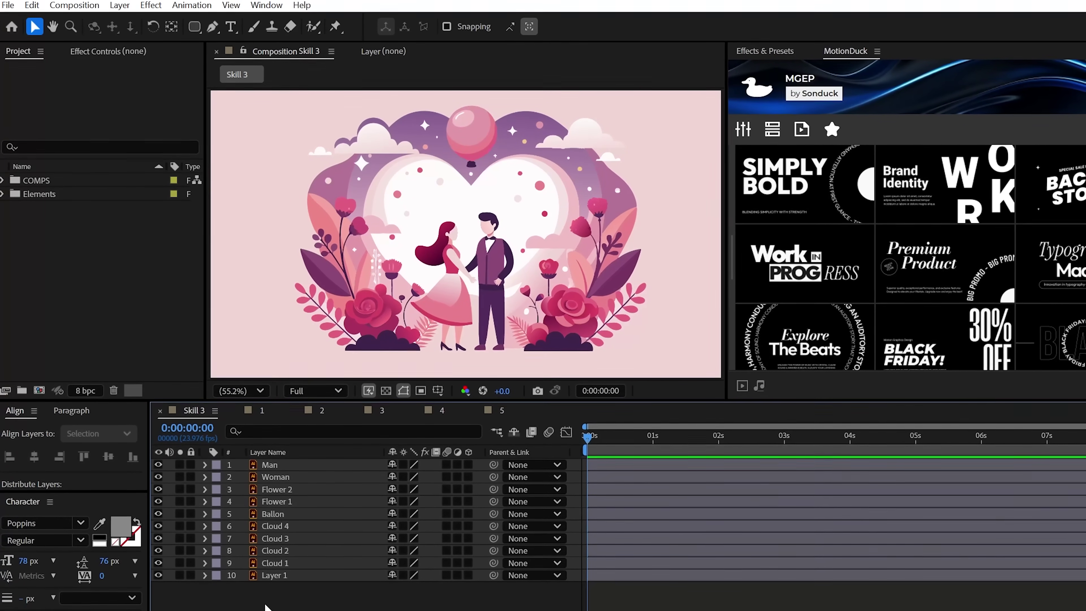
key("ctrl+a")
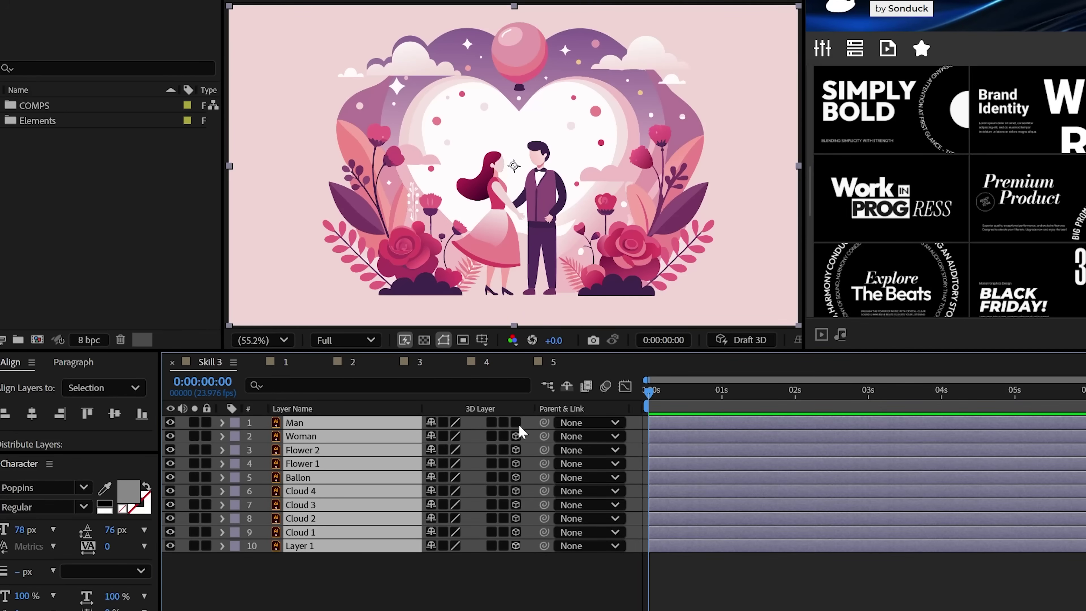
Make the selected layers 3D and push Man and Woman to Z -760.
left_click(517, 423)
left_click(295, 422)
left_click(302, 435, "shift")
left_click_drag(478, 495, 436, 495)
key("c")
left_click_drag(556, 278, 698, 294)
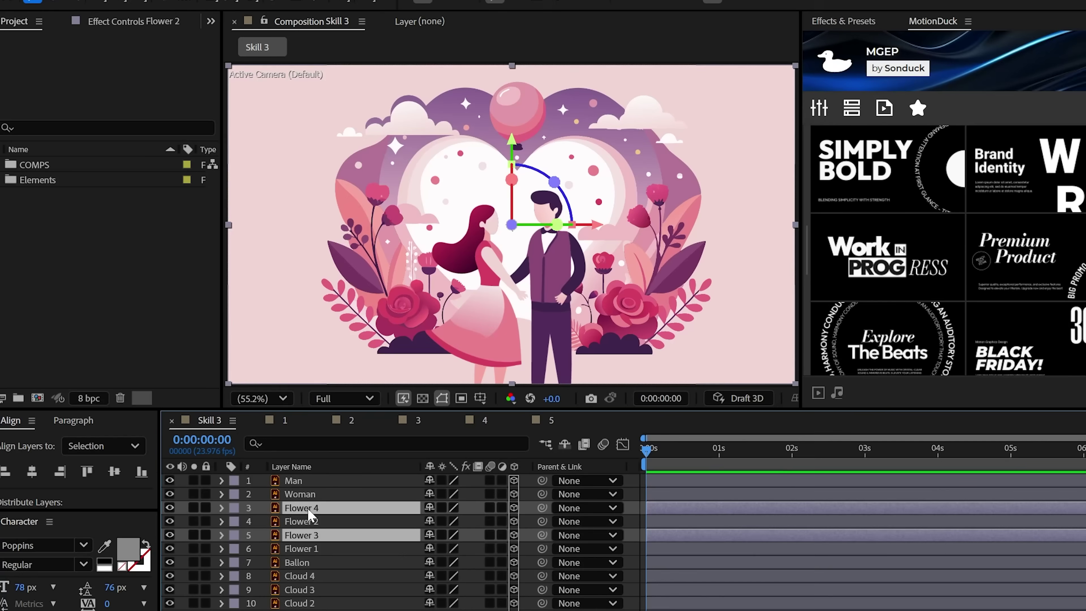
Move the flower copies to the top and set them to Z -850 and -1100.
left_click_drag(309, 509, 299, 477)
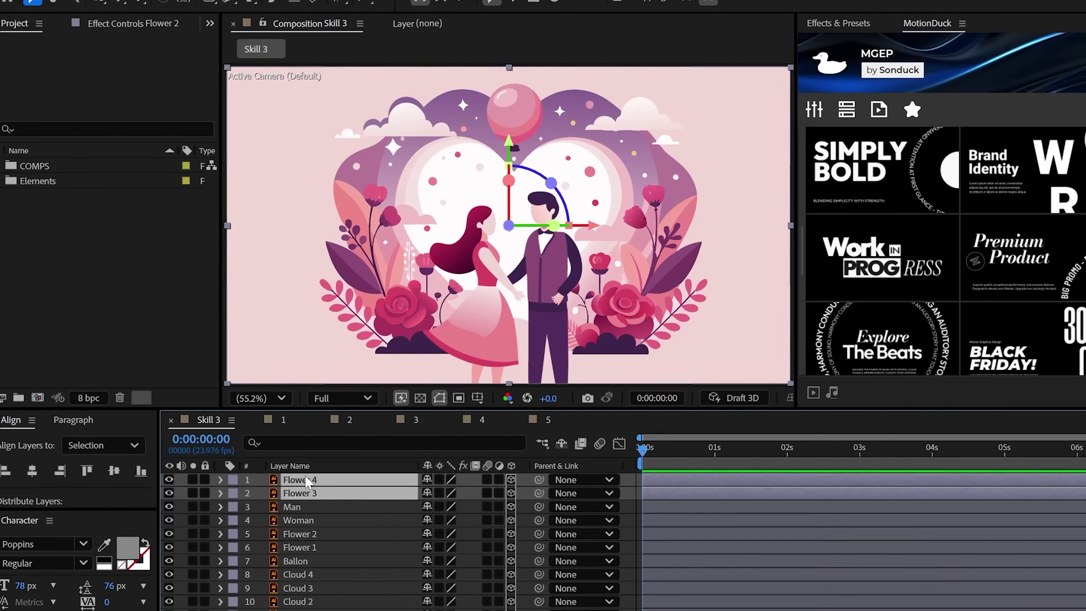
key("p")
left_click_drag(486, 520, 431, 523)
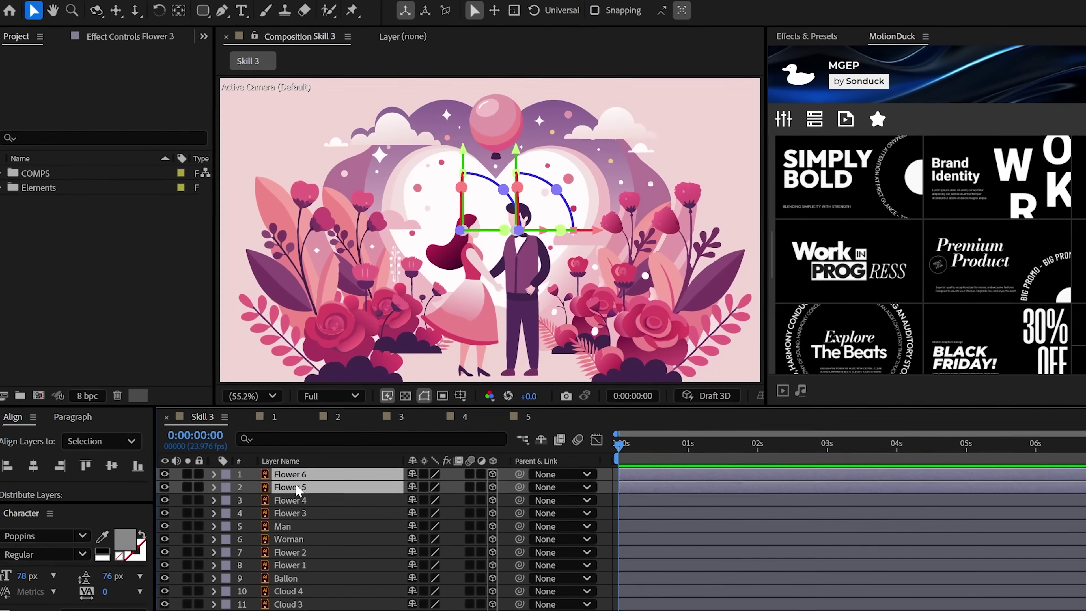
mouse_move(453, 487)
left_mouse_down()
mouse_move(467, 487)
mouse_move(441, 488)
left_mouse_up()
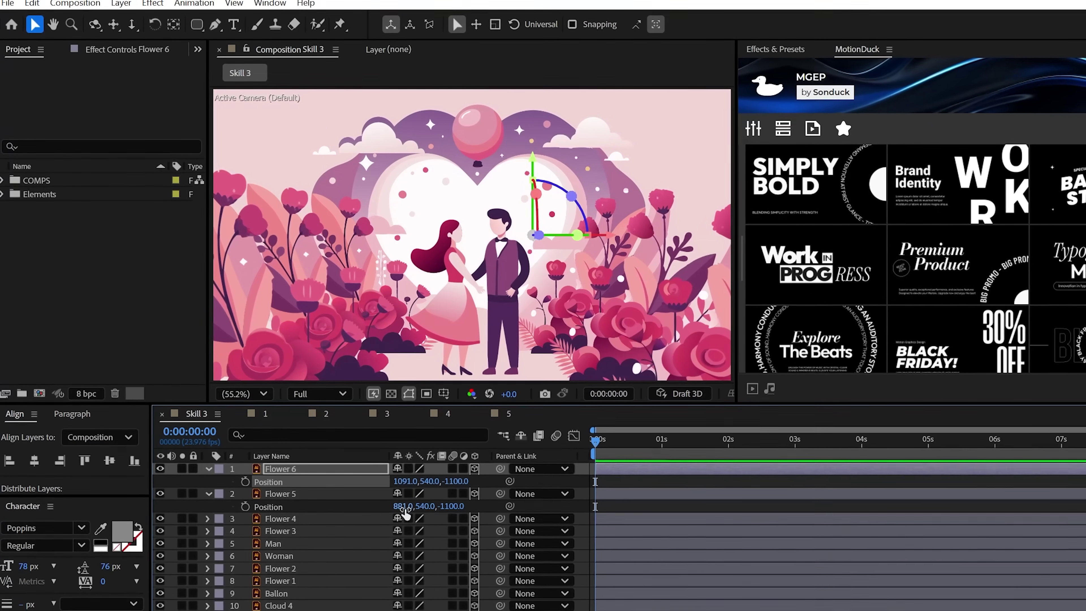
Add a new camera and keyframe its Position and Point of Interest at 5s.
key("p")
left_click(121, 1)
mouse_move(142, 17)
left_click(371, 75)
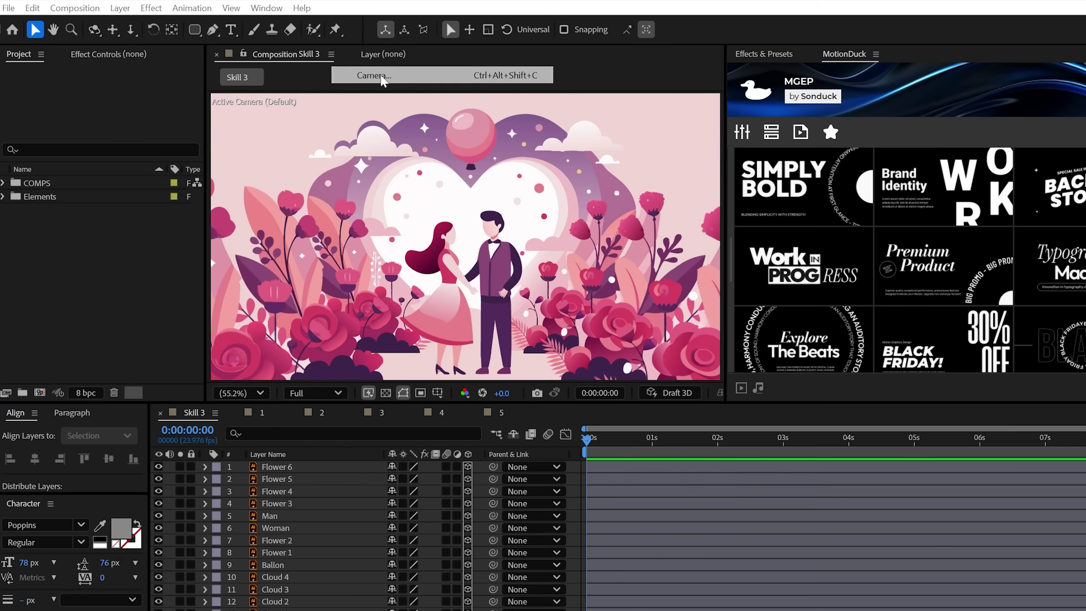
key("Return")
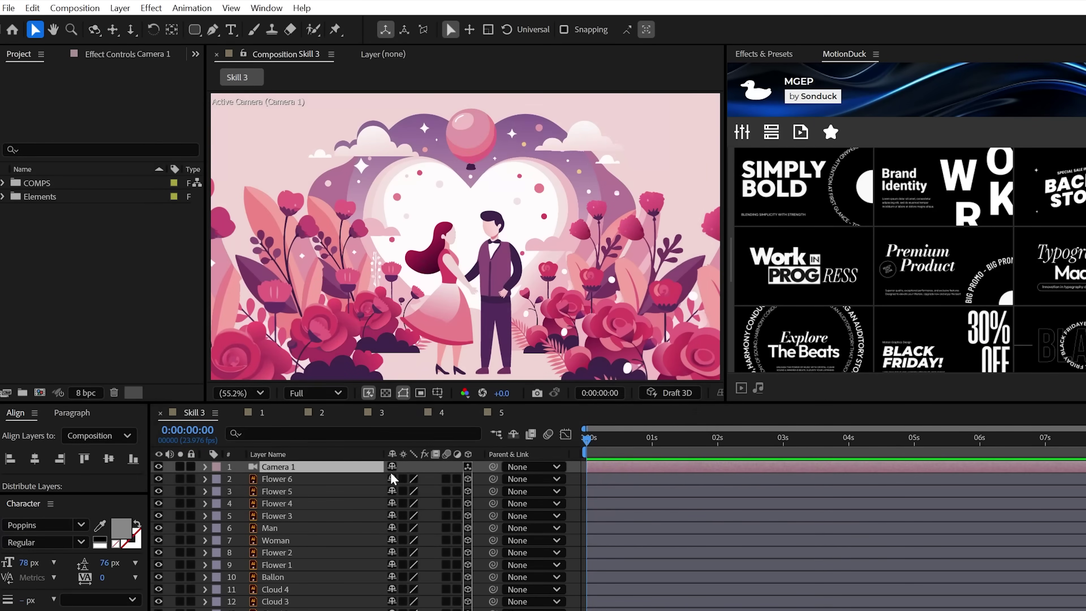
left_click(217, 480)
left_click(242, 503)
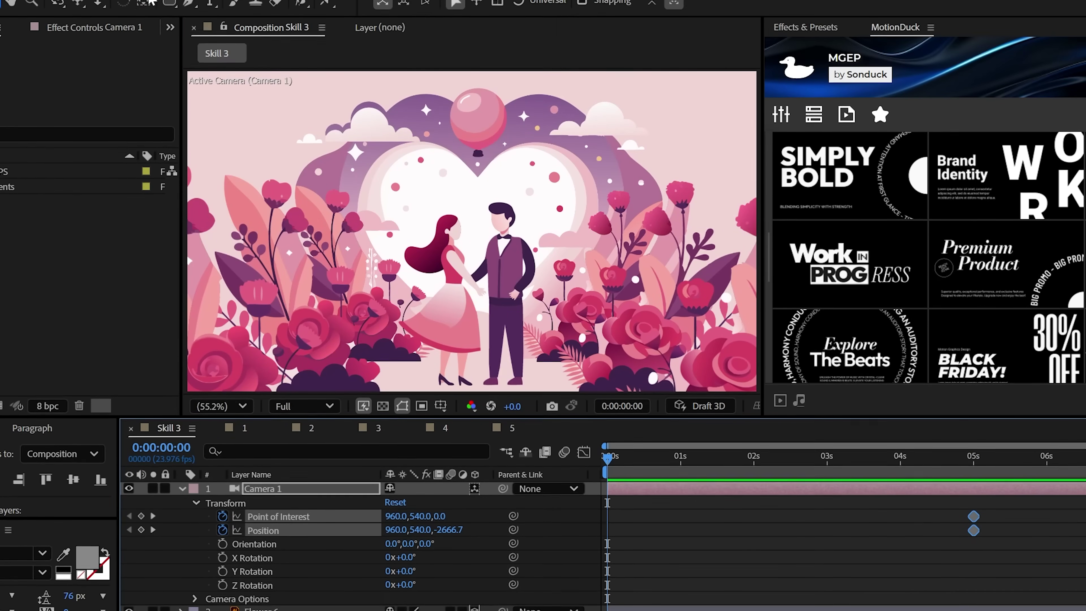
Dolly the camera back at 0s and move the pale red solid to the bottom.
left_click(98, 29)
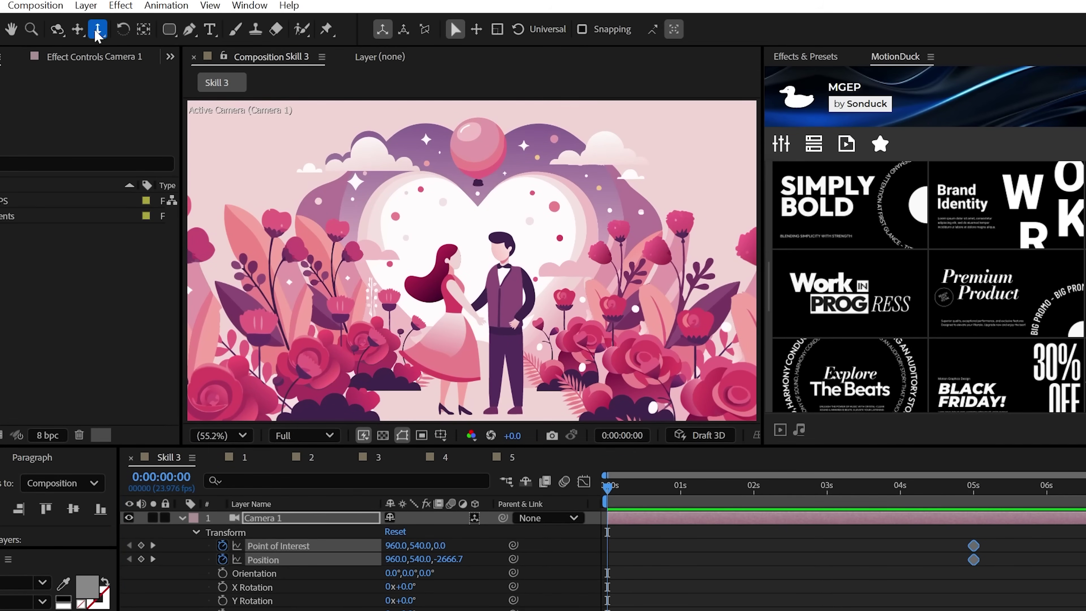
left_click_drag(474, 267, 472, 281)
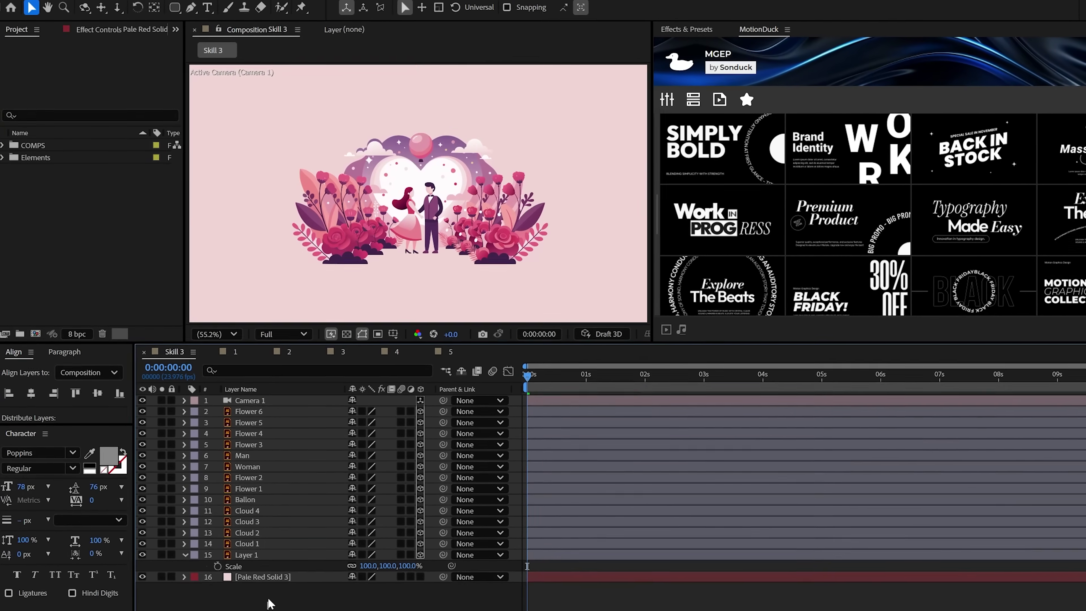
left_click_drag(267, 603, 269, 435)
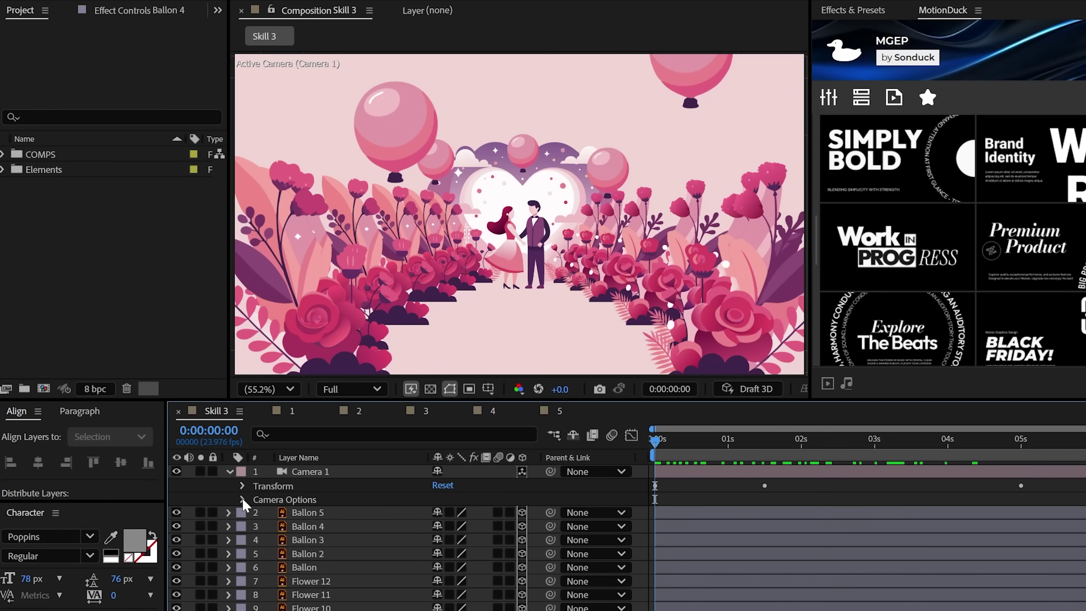
left_click(242, 500)
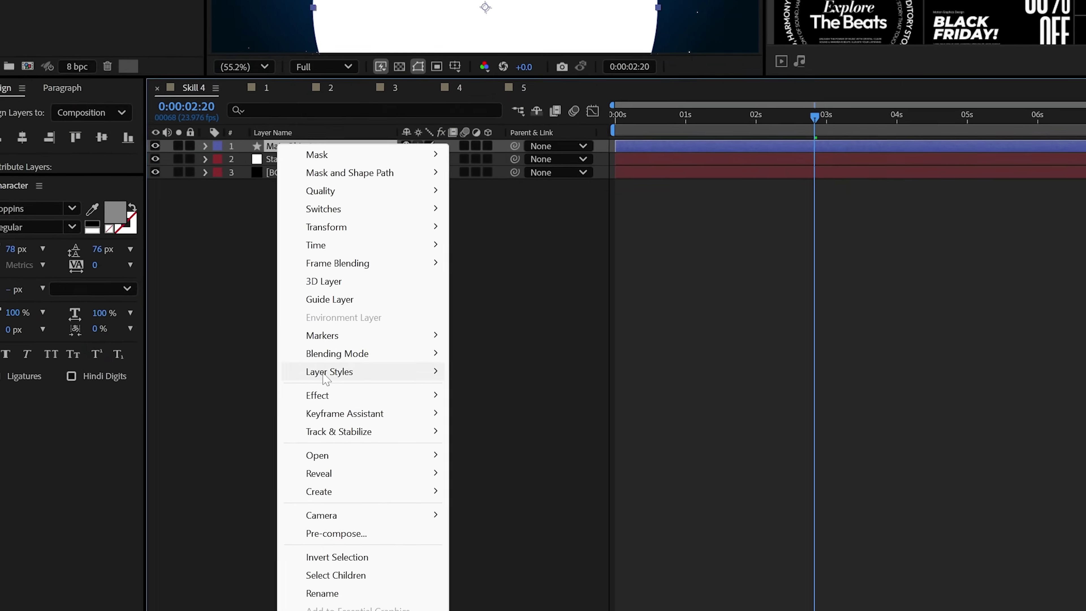
Add a Gradient Overlay to Main Object and set its right stop to 007AFF.
mouse_move(268, 610)
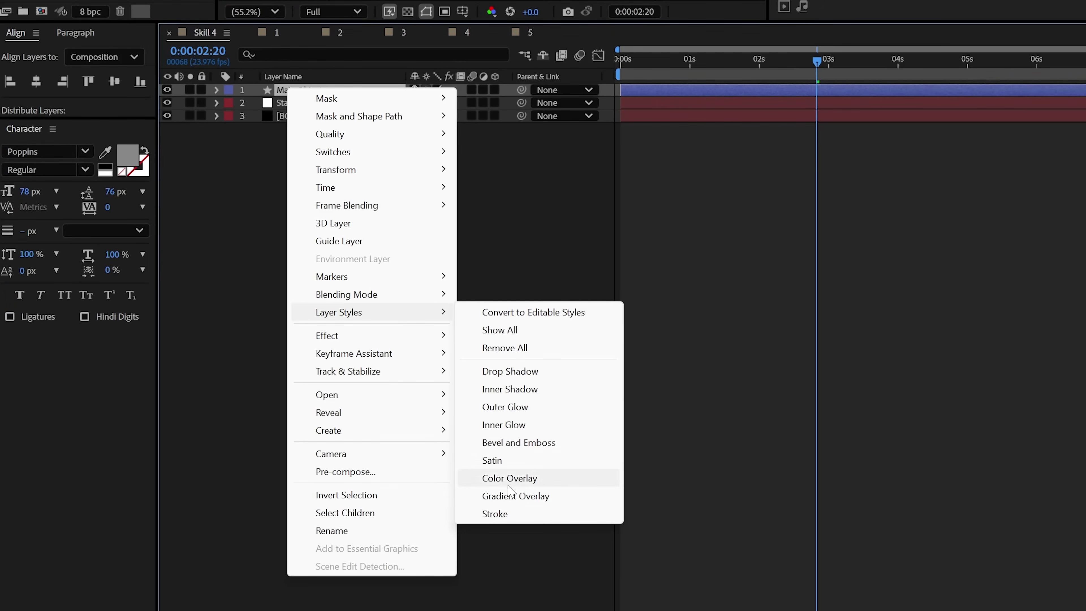
left_click(510, 495)
left_click(162, 504)
left_click(361, 552)
left_click(454, 448)
left_click(350, 589)
left_click(317, 536)
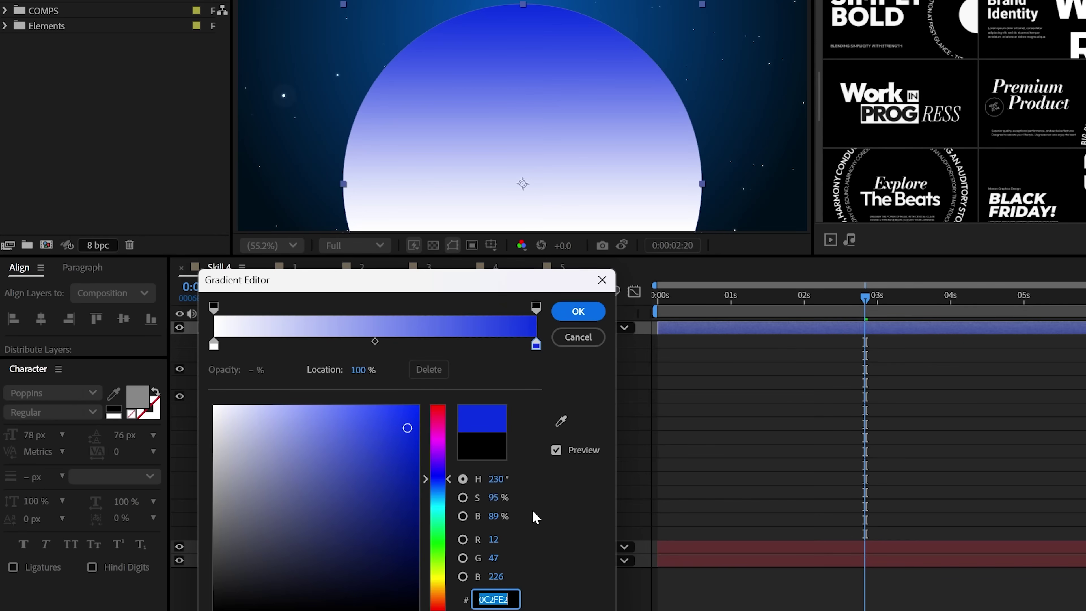
type("007AFF")
key("Return")
Make the left gradient stop a darker navy and close the Gradient Editor.
type("007AFF")
key("Return")
left_click_drag(419, 407, 406, 582)
key("Return")
key("Home")
Keyframe the gradient Angle to 143° near the timeline's end.
left_click(1020, 295)
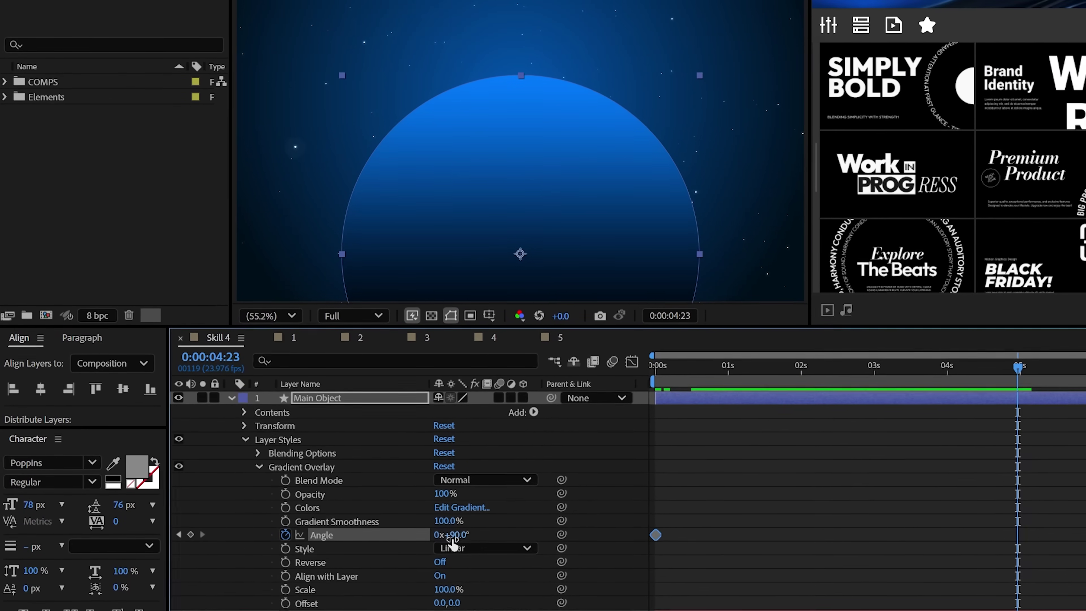
left_click_drag(454, 465, 476, 465)
left_click_drag(808, 380, 264, 439)
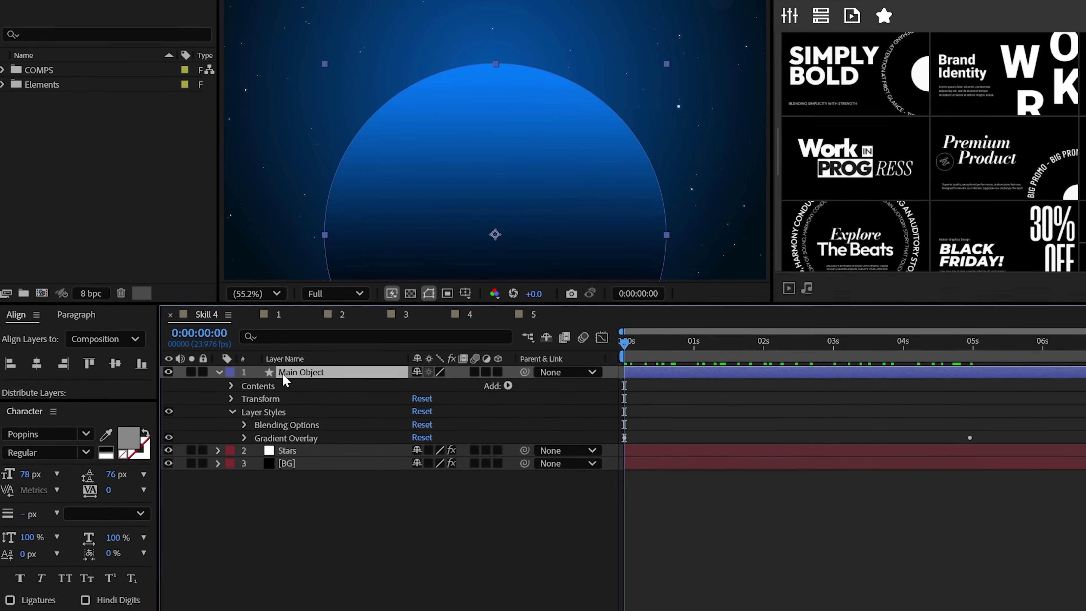
Add an Inner Glow to Main Object with Size 35 and Choke 28%.
right_click(285, 376)
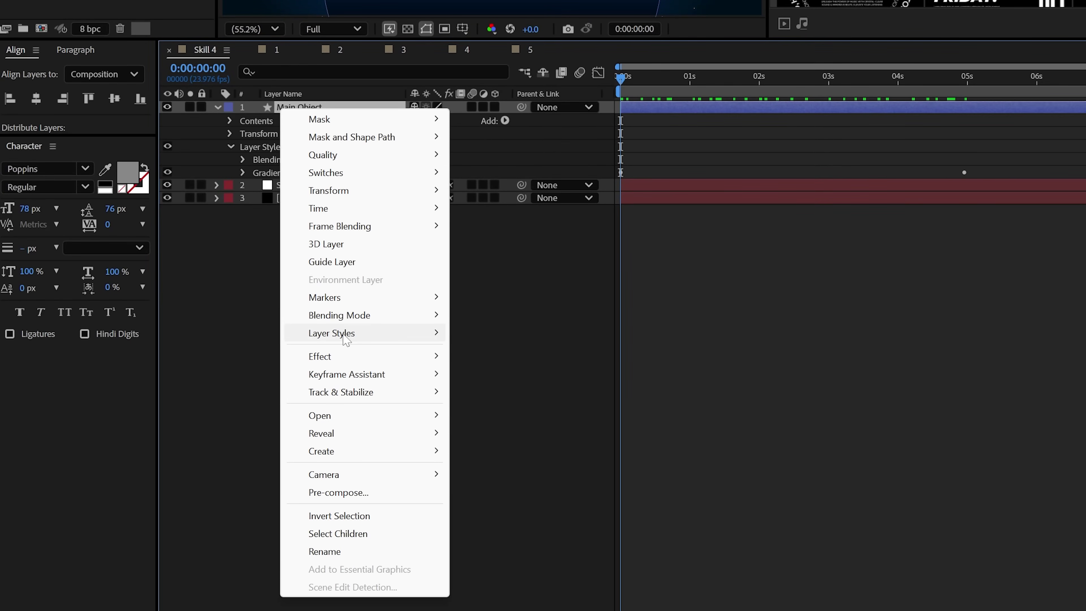
left_click(497, 445)
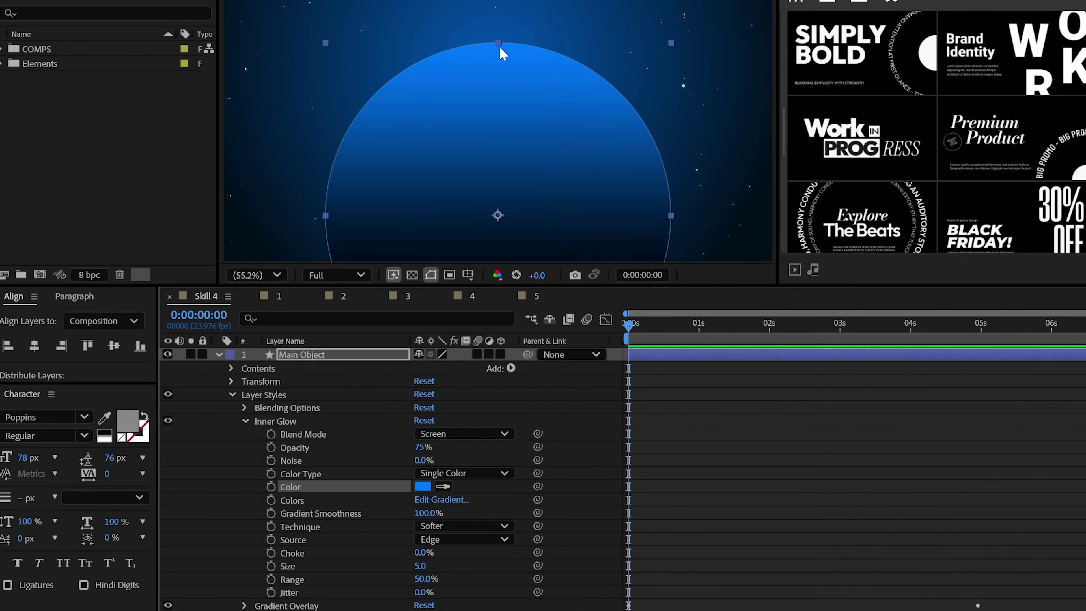
left_click_drag(420, 565, 448, 551)
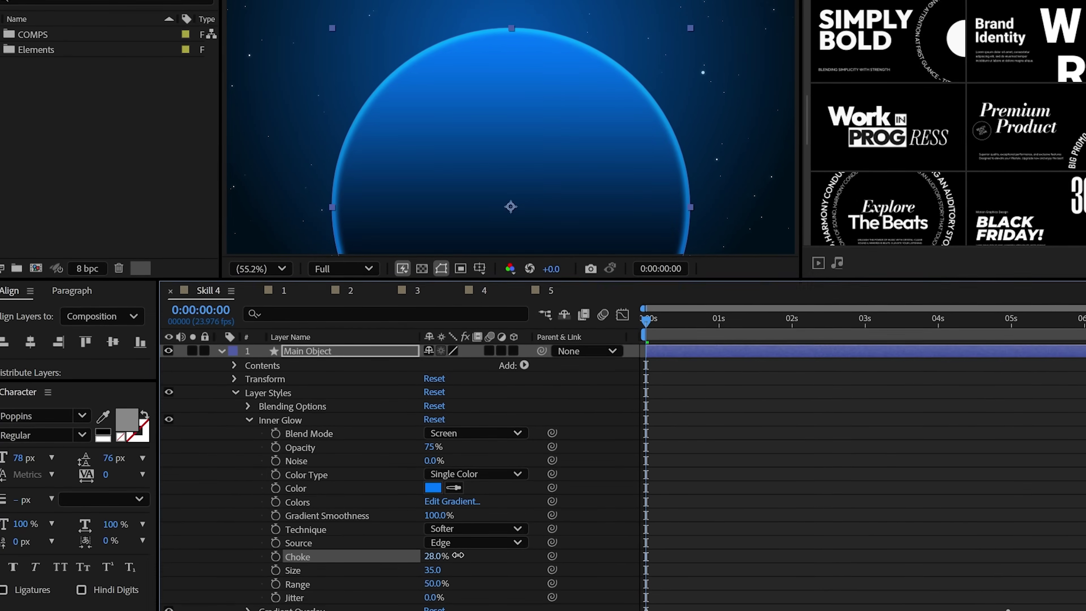
left_click(249, 420)
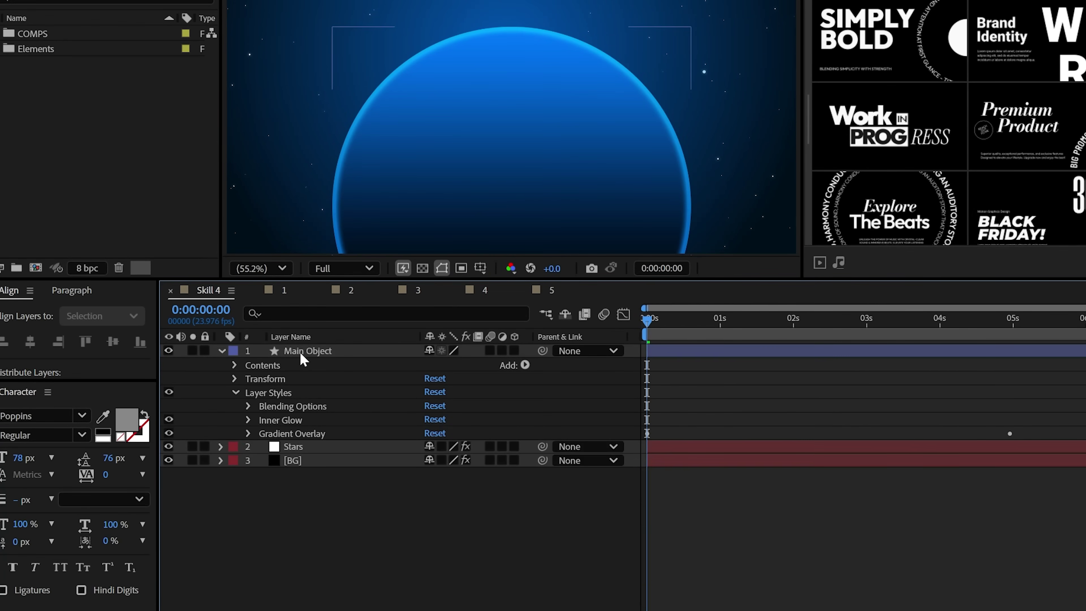
Add Bevel and Emboss to the planet with Depth 53% and Size 119.
right_click(303, 352)
mouse_move(363, 338)
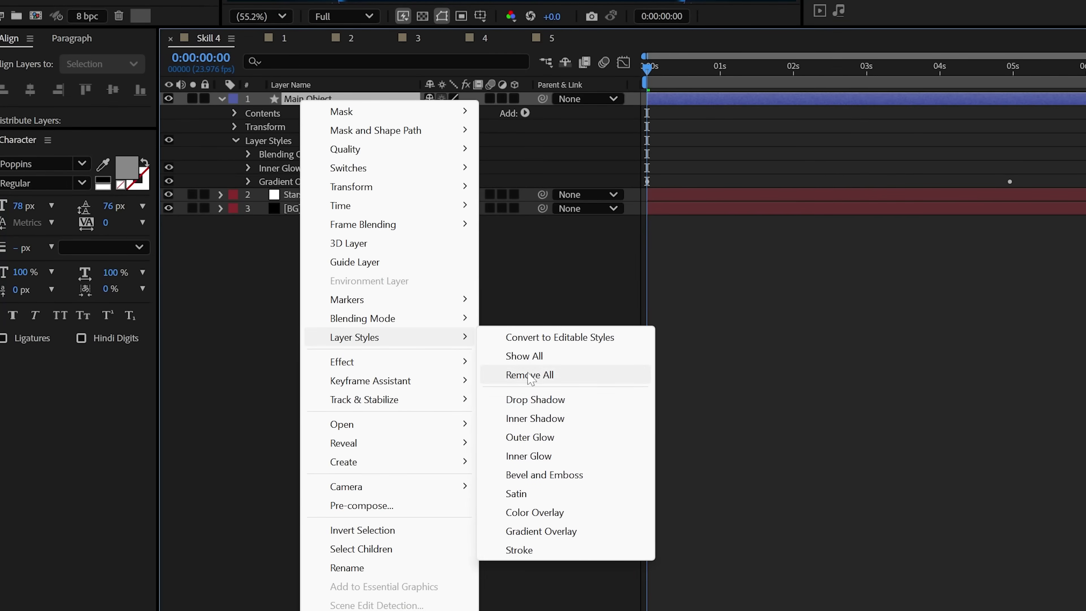
left_click(546, 476)
left_click(248, 181)
left_click_drag(436, 222, 397, 224)
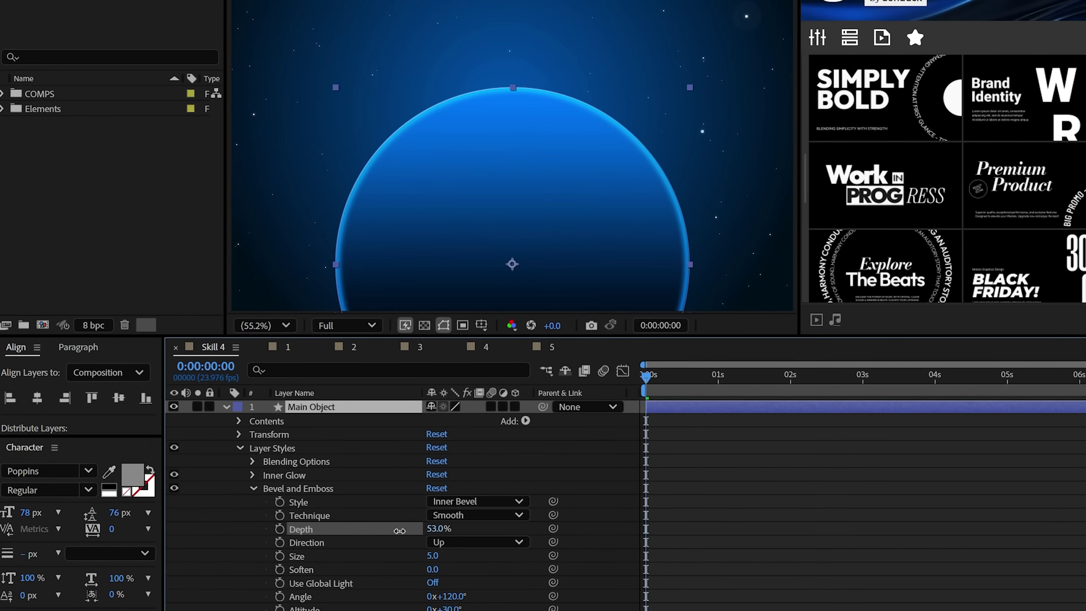
left_click_drag(432, 555, 455, 587)
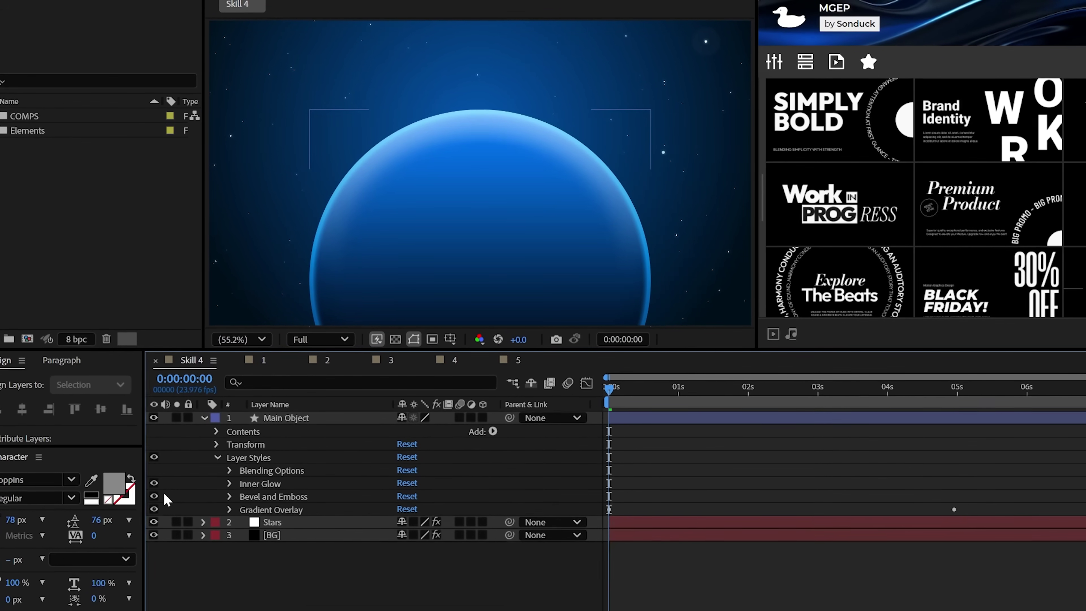
Toggle the planet's layer styles off and on to compare the look.
left_click(154, 496)
left_click(154, 495)
left_click(153, 482)
left_click(154, 482)
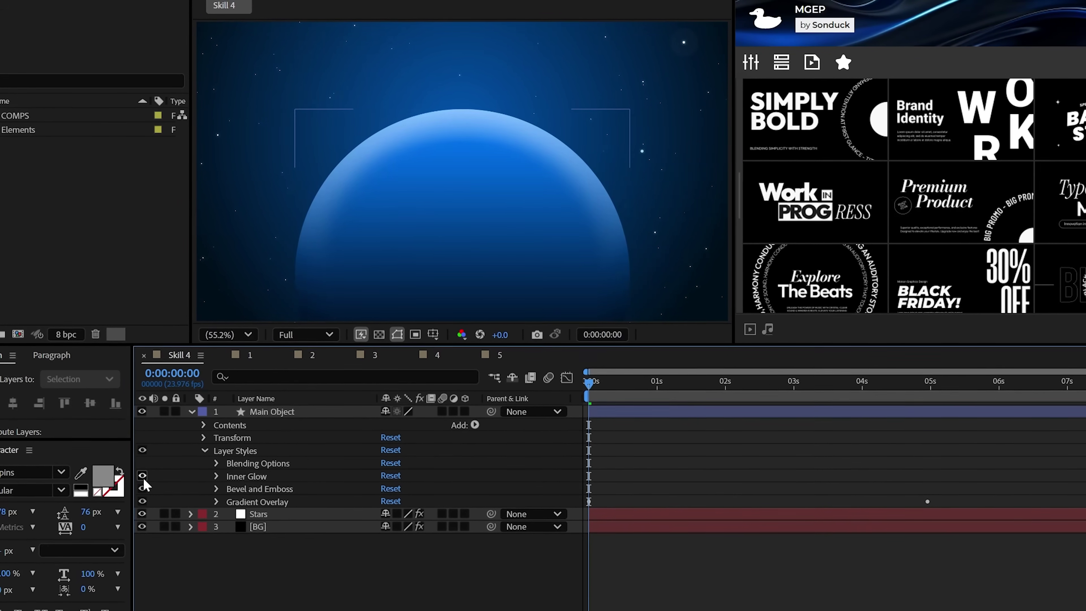
left_click(143, 478)
left_click(143, 499)
left_click(138, 497)
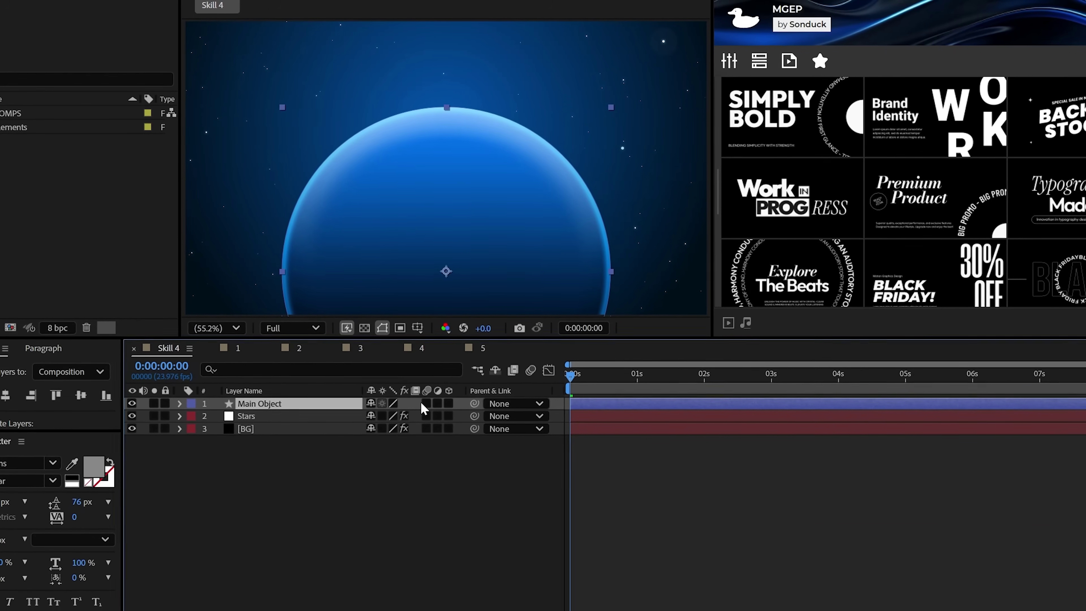
Pre-compose the Main Object planet layer.
left_click(448, 403)
left_click(448, 403)
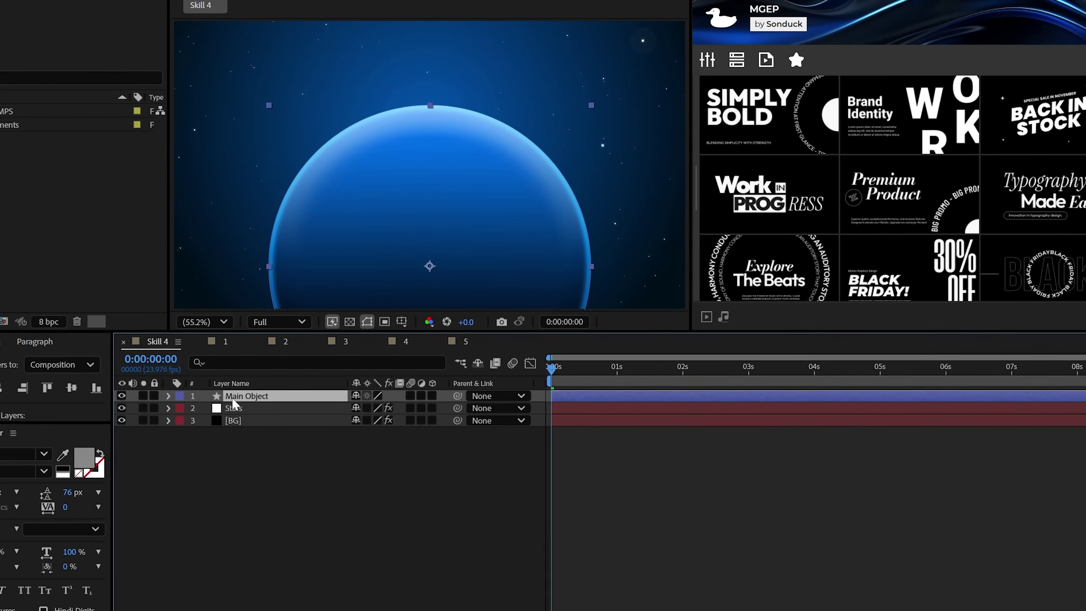
right_click(233, 399)
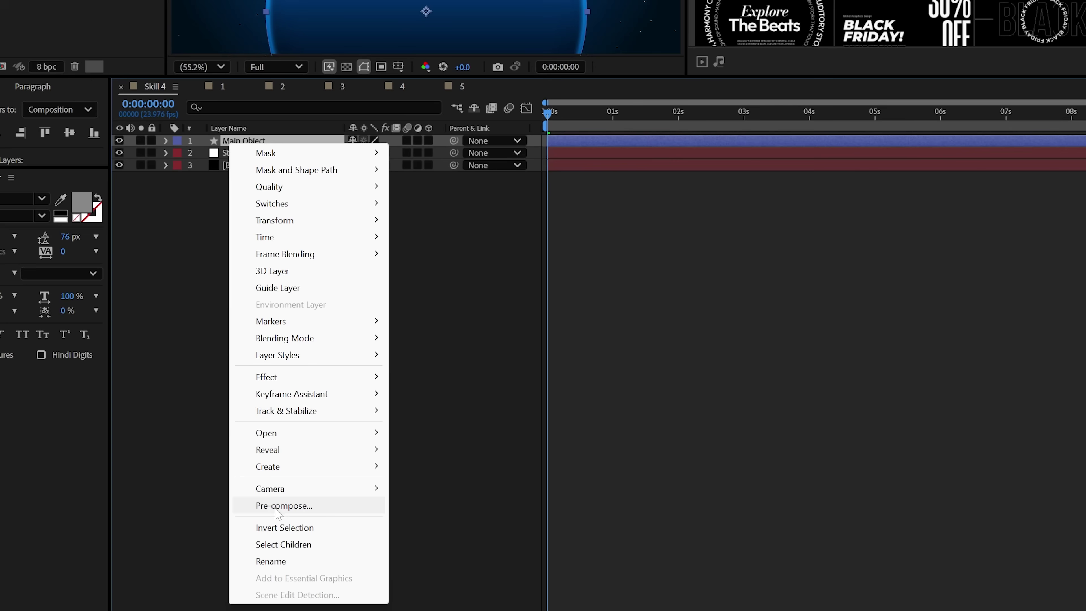
left_click(291, 503)
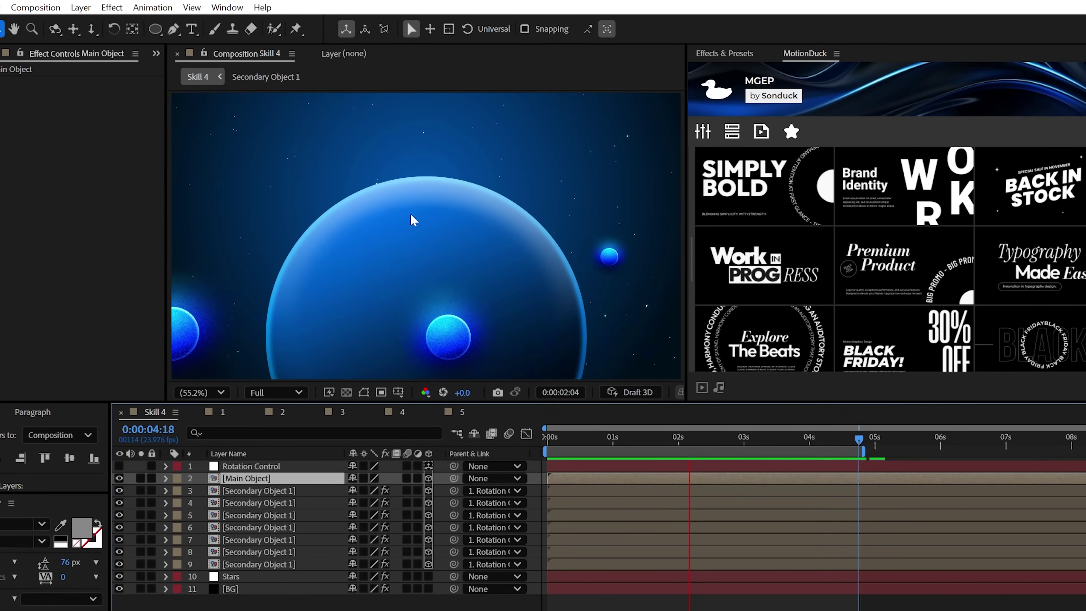
Add a new adjustment layer with the Noise effect.
left_click(80, 7)
mouse_move(99, 19)
left_click(359, 122)
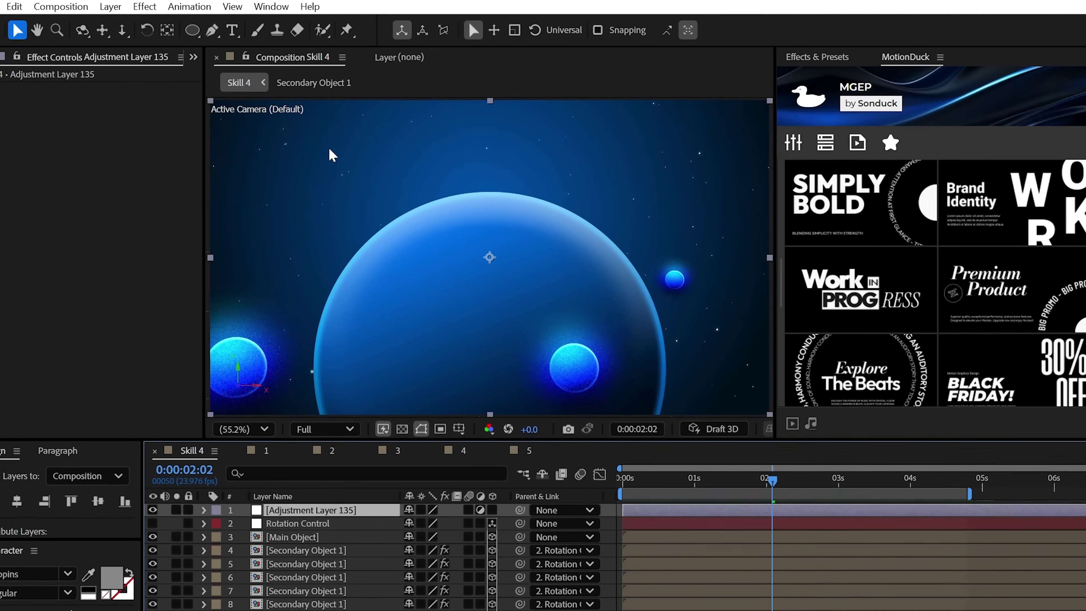
left_click(145, 6)
mouse_move(214, 371)
left_click(402, 495)
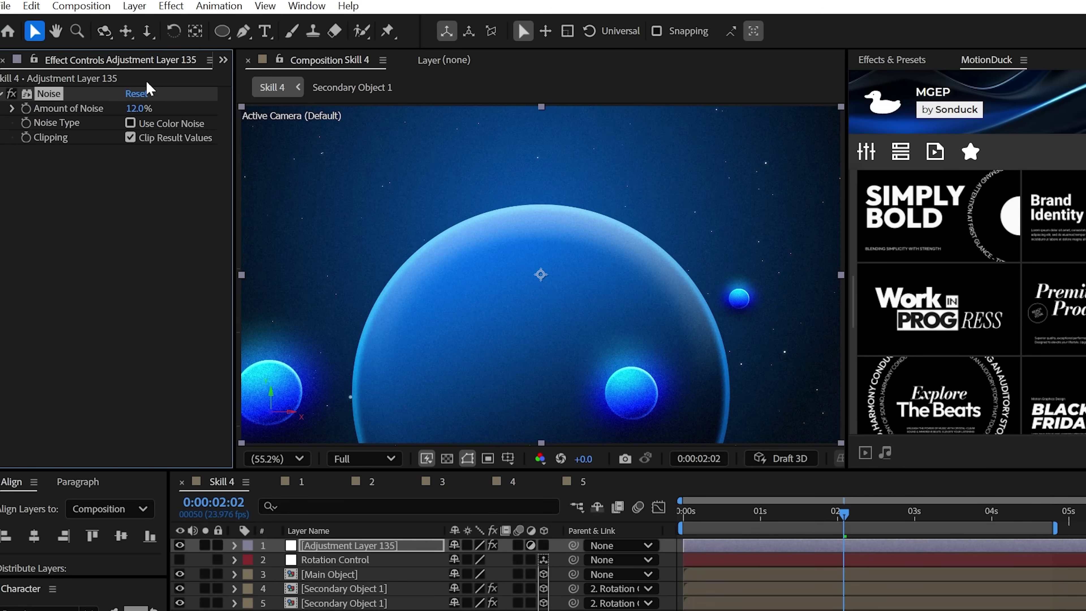
Add Glow and Posterize effects to the adjustment layer.
left_click(170, 5)
mouse_move(213, 475)
left_click(462, 610)
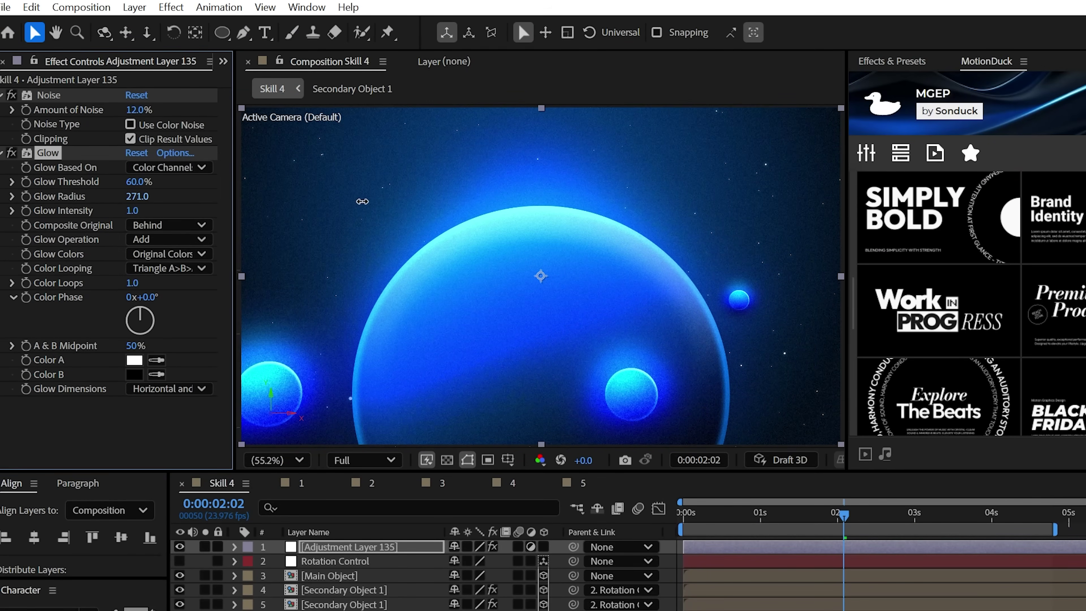
left_click(170, 7)
mouse_move(213, 456)
left_click(464, 610)
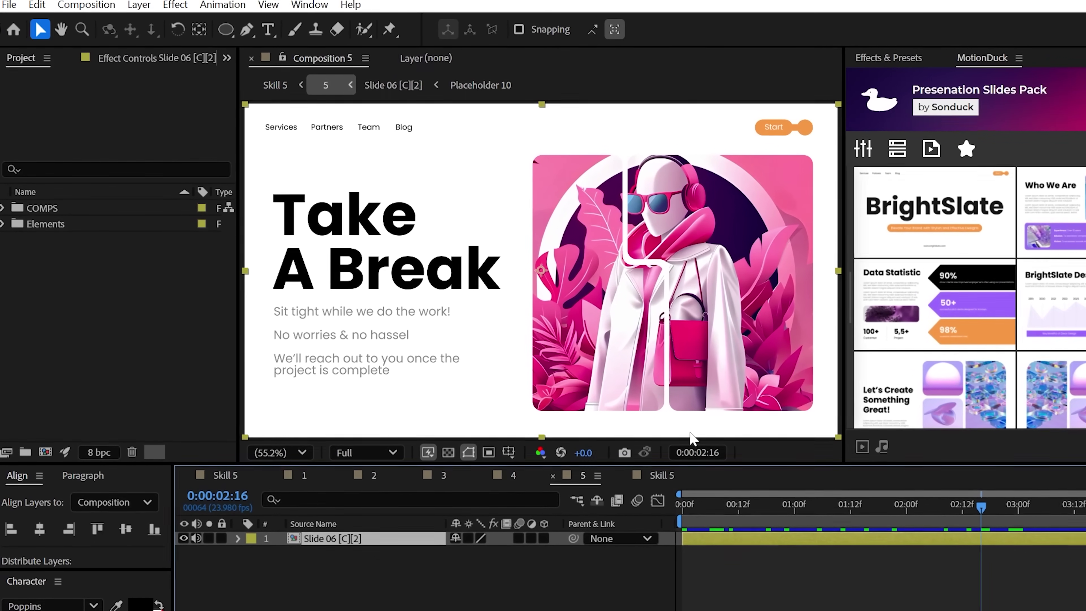
Create text layers for the Take A Break heading and the grey body lines.
left_click(338, 220)
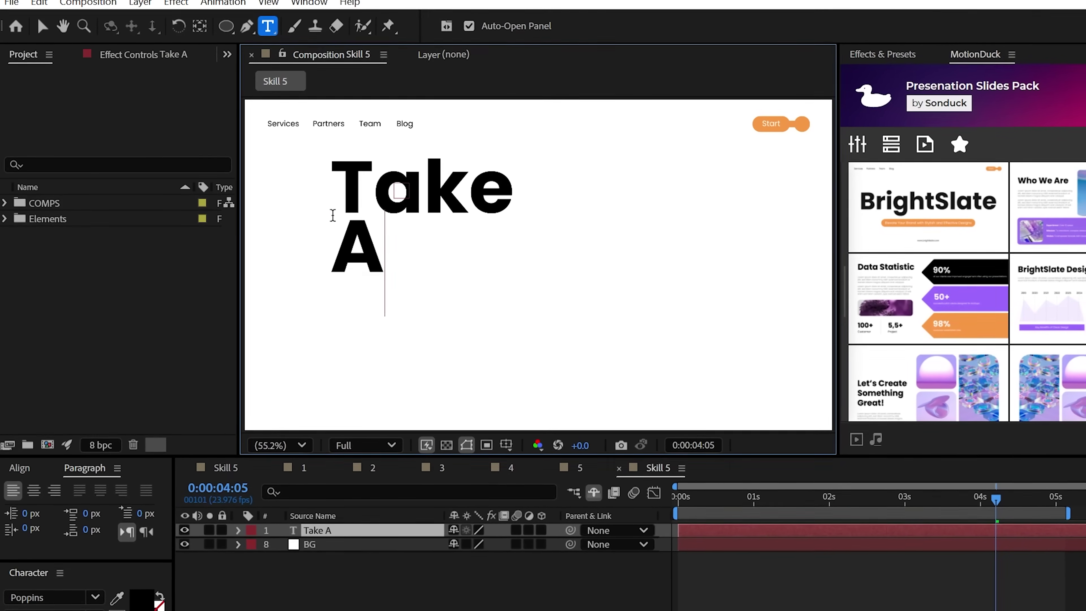
left_click(284, 337)
type("Enter")
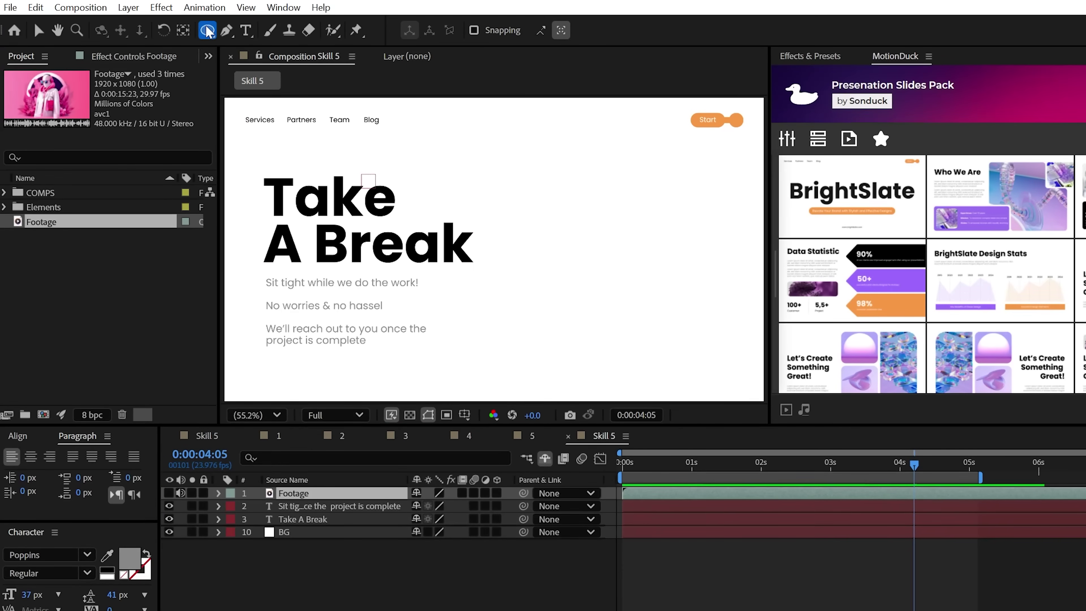
Draw a rectangle on the slide's right and set it as the Footage layer's track matte.
left_click_drag(548, 186, 718, 356)
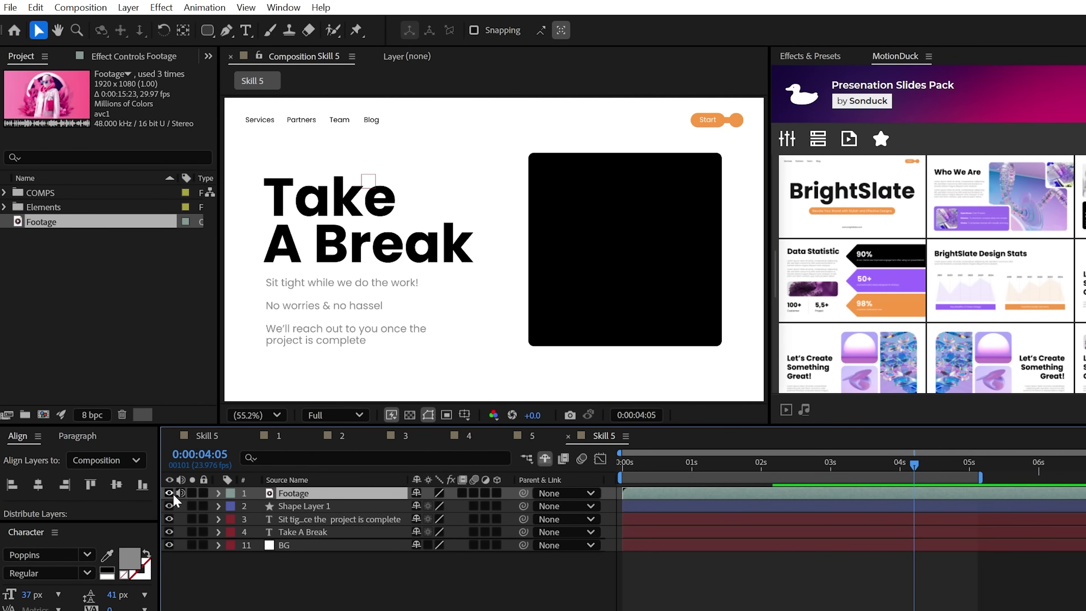
left_click(169, 493)
key("F4")
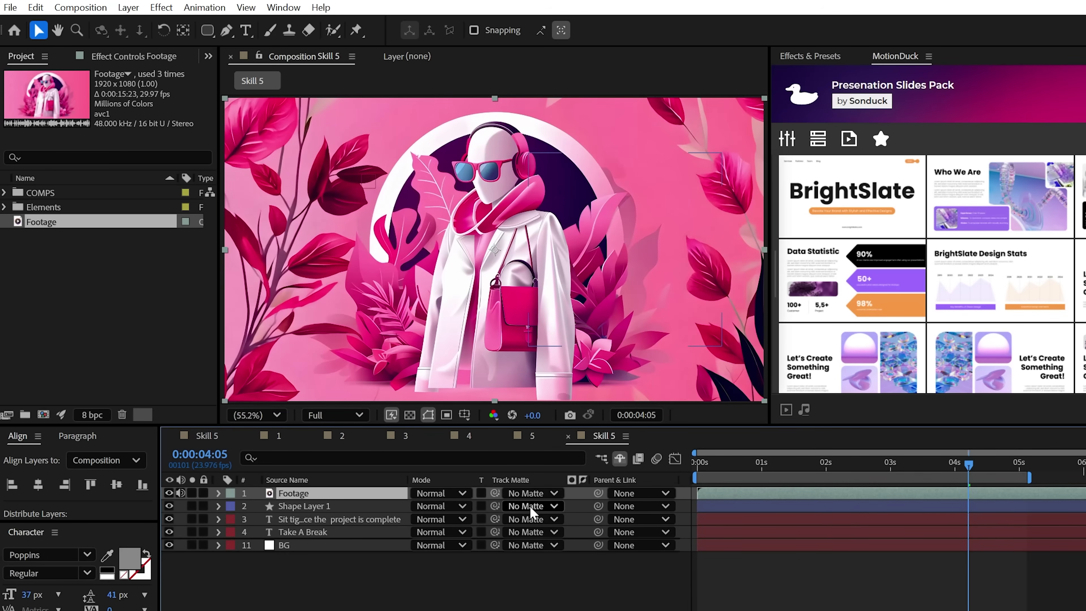
left_click(530, 495)
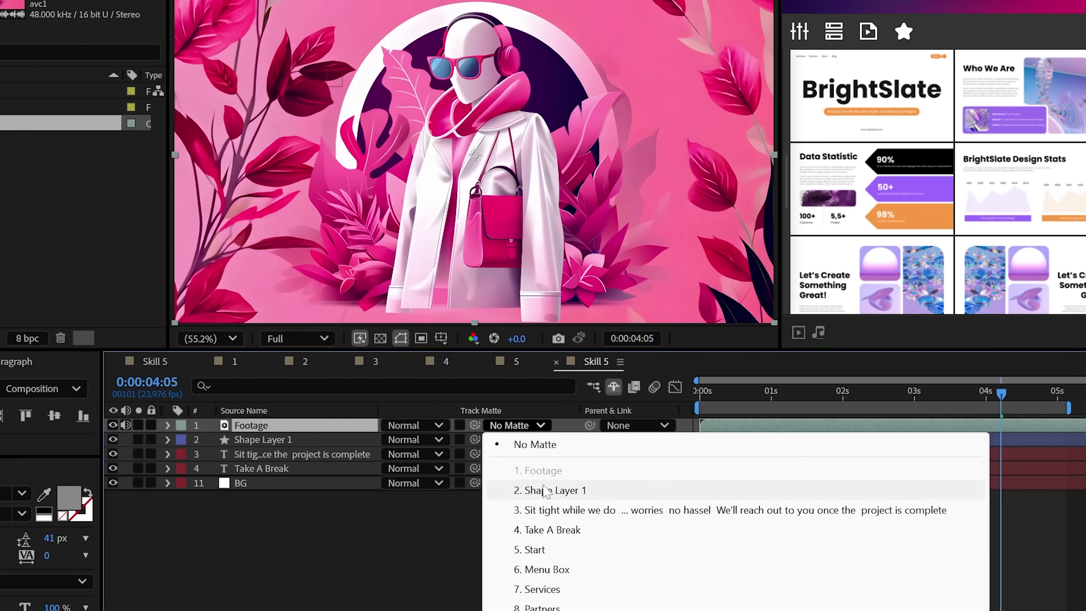
left_click(546, 490)
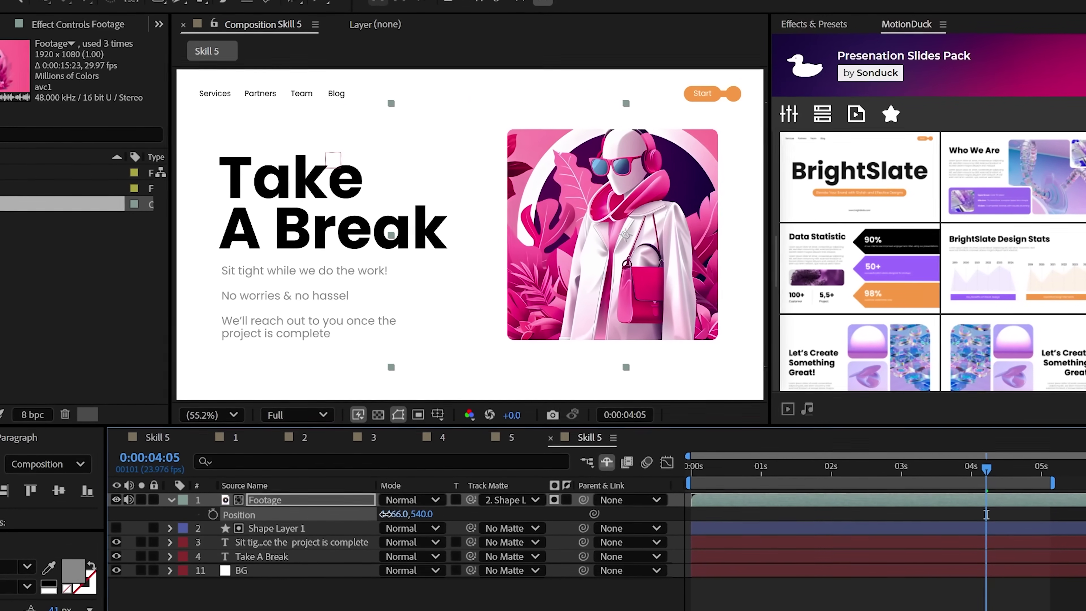
Move the Footage to X 1447 and reveal Shape Layer 1's Scale property.
left_click_drag(377, 513, 418, 543)
left_click(277, 528)
key("s")
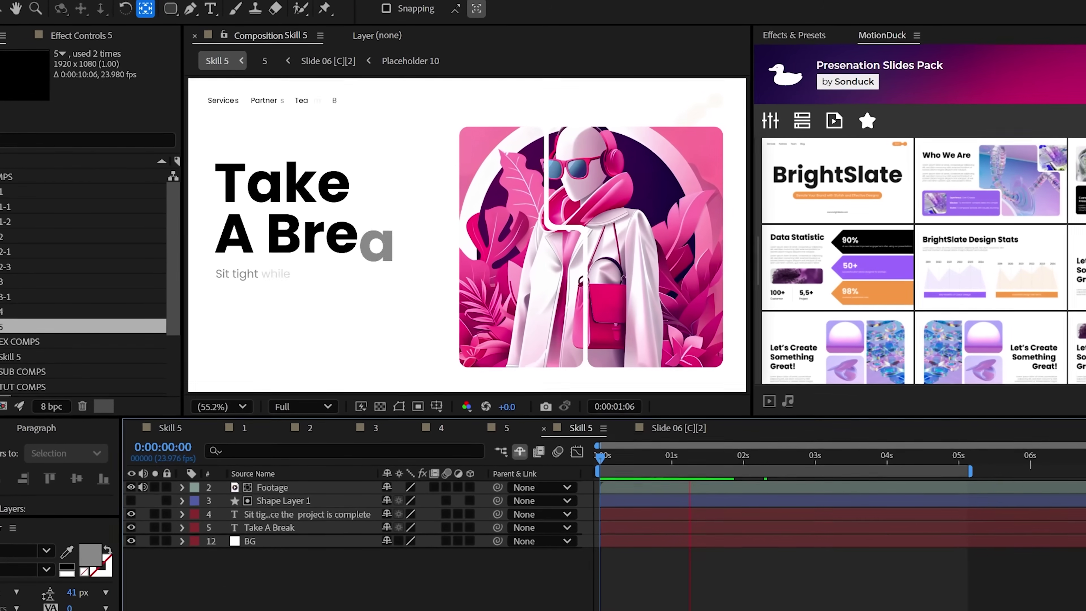